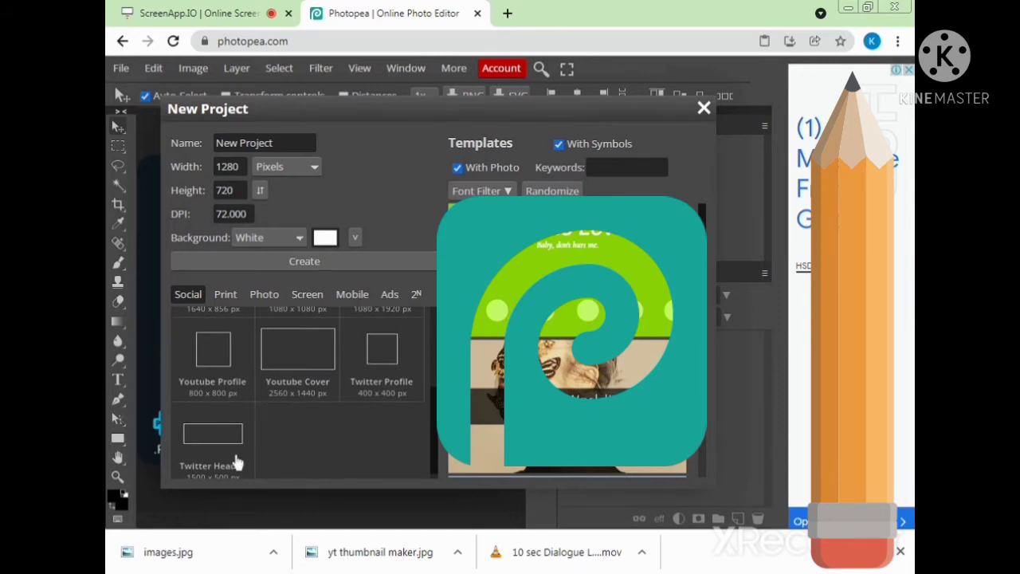
# Step: Look through the new project size presets in the Social, Print, Photo, Screen, Mobile, Ads and 2ᴺ categories
pyautogui.scroll(-1, 237, 463)
pyautogui.click(224, 296)
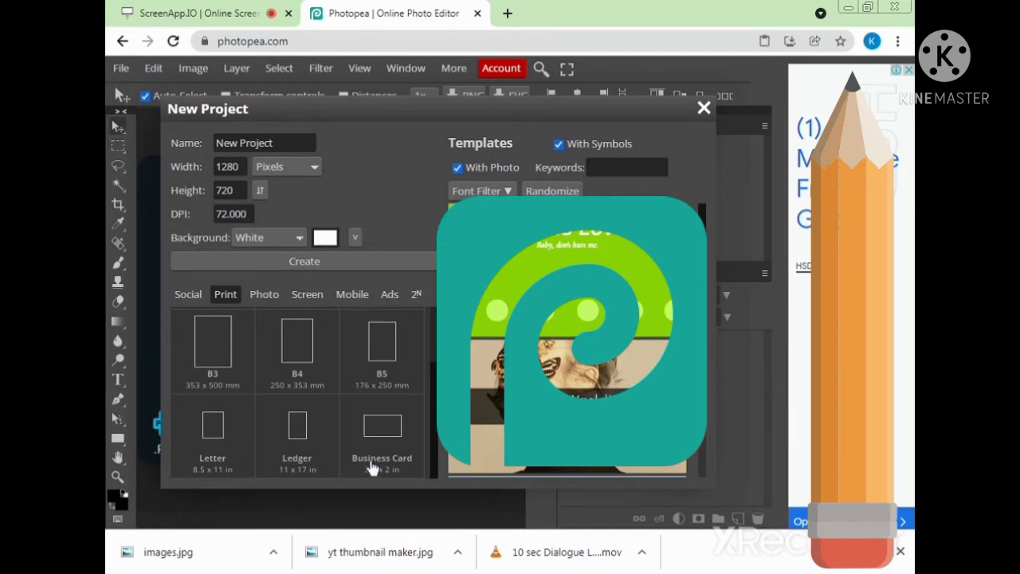
pyautogui.click(263, 295)
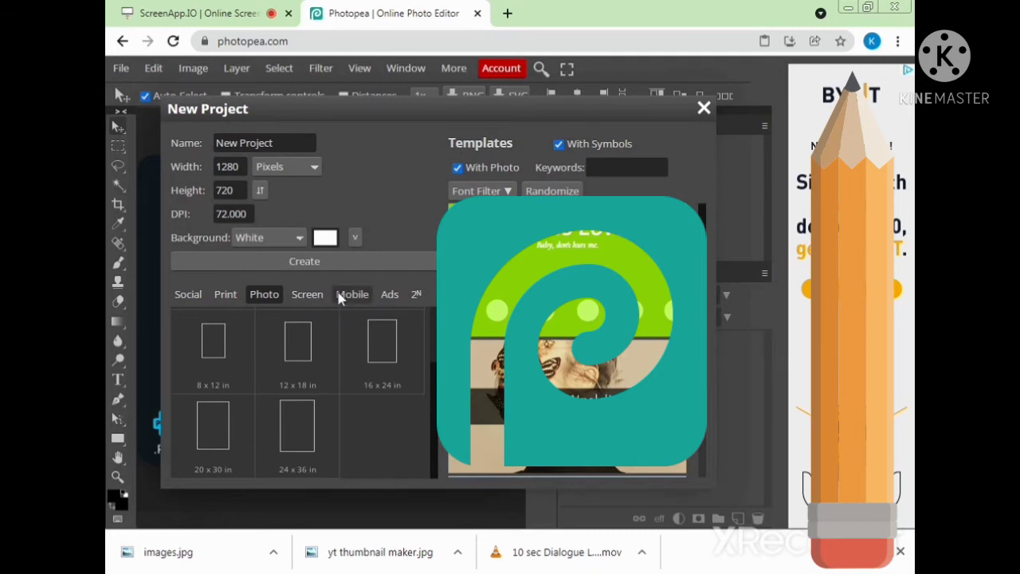
pyautogui.click(315, 300)
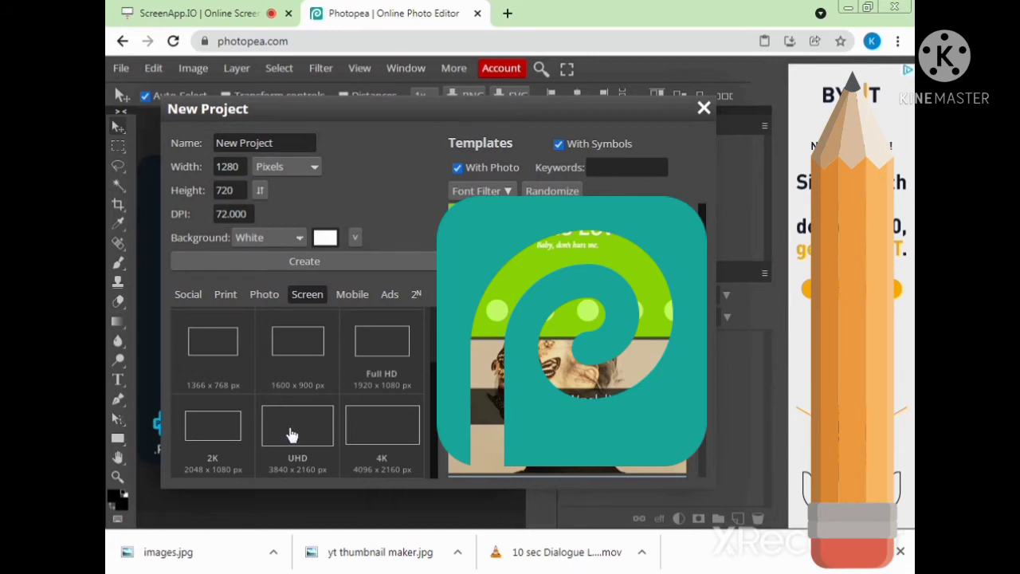
pyautogui.click(352, 299)
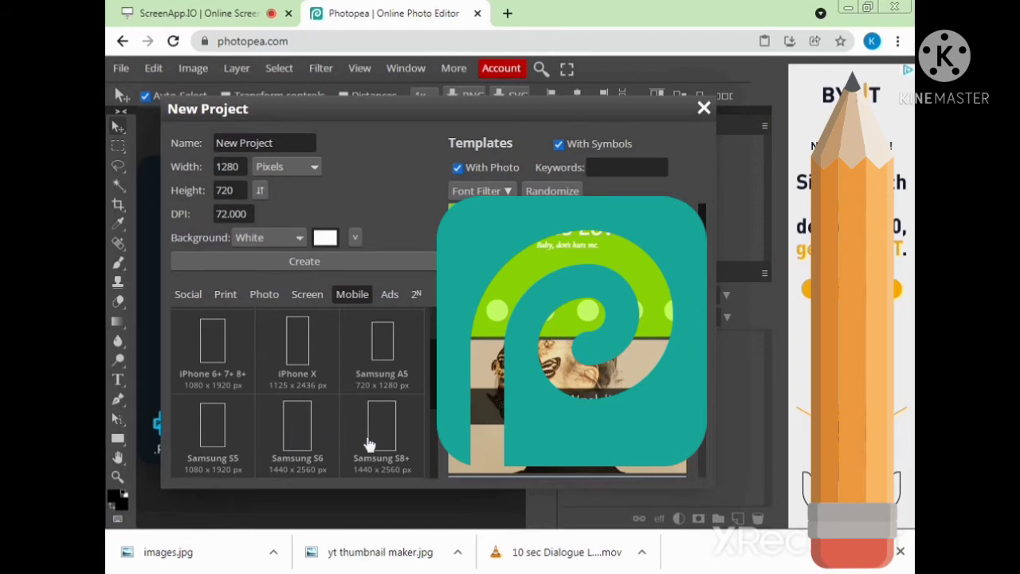
pyautogui.click(389, 295)
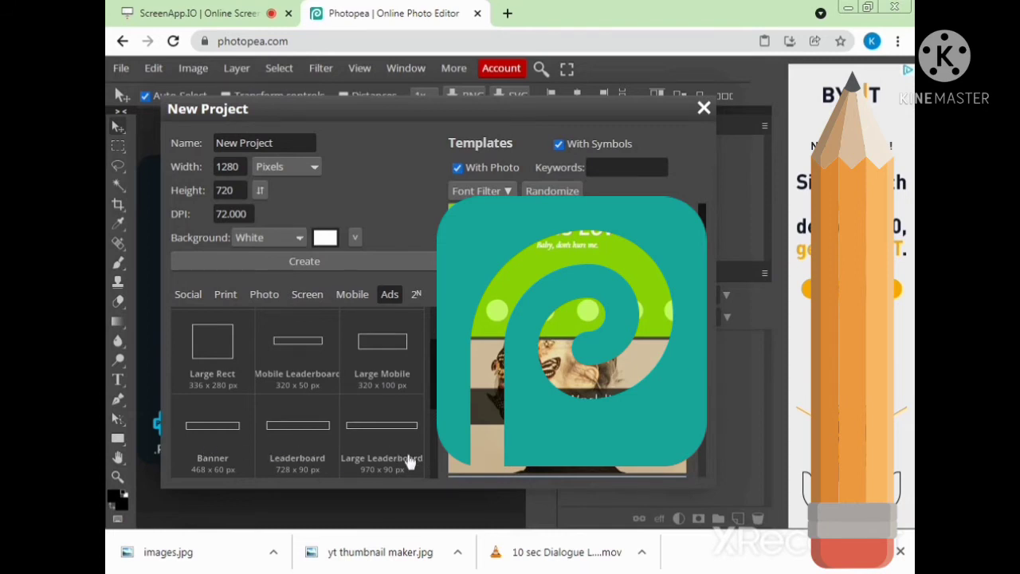
pyautogui.click(417, 294)
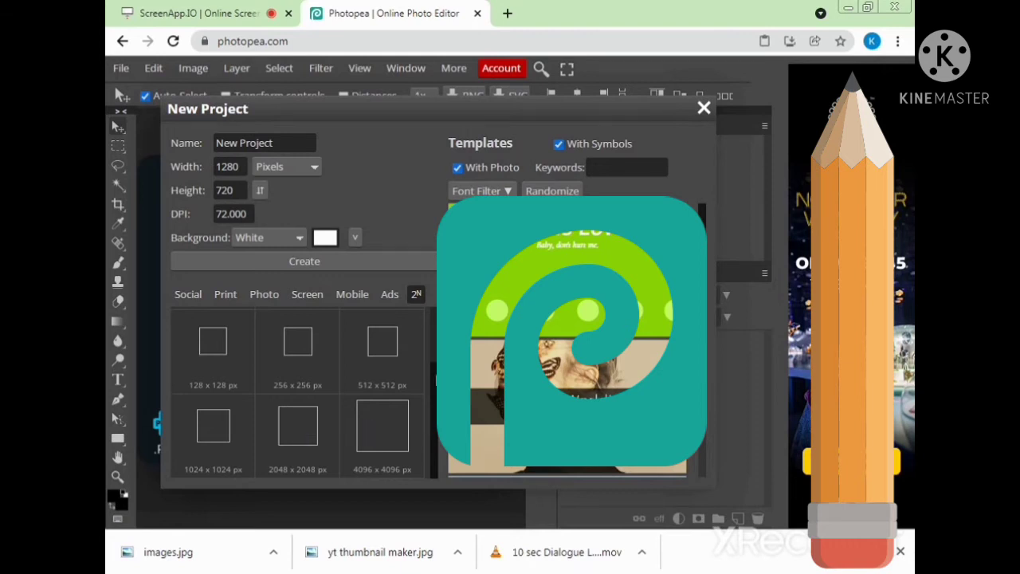
pyautogui.scroll(2, 432, 375)
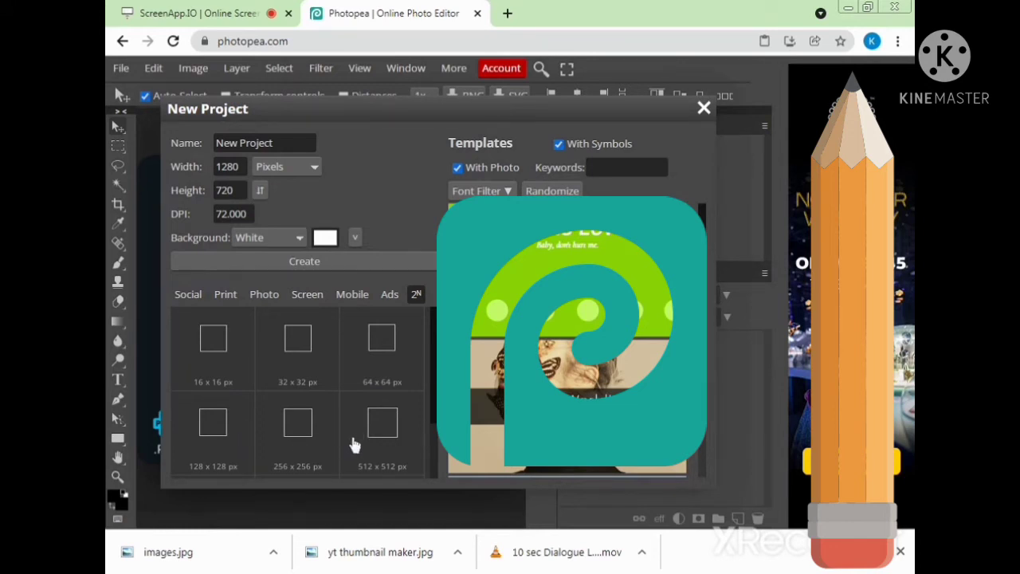
# Step: Create a new project from the Youtube Cover preset (2560 x 1440 px) in the Social category
pyautogui.click(195, 296)
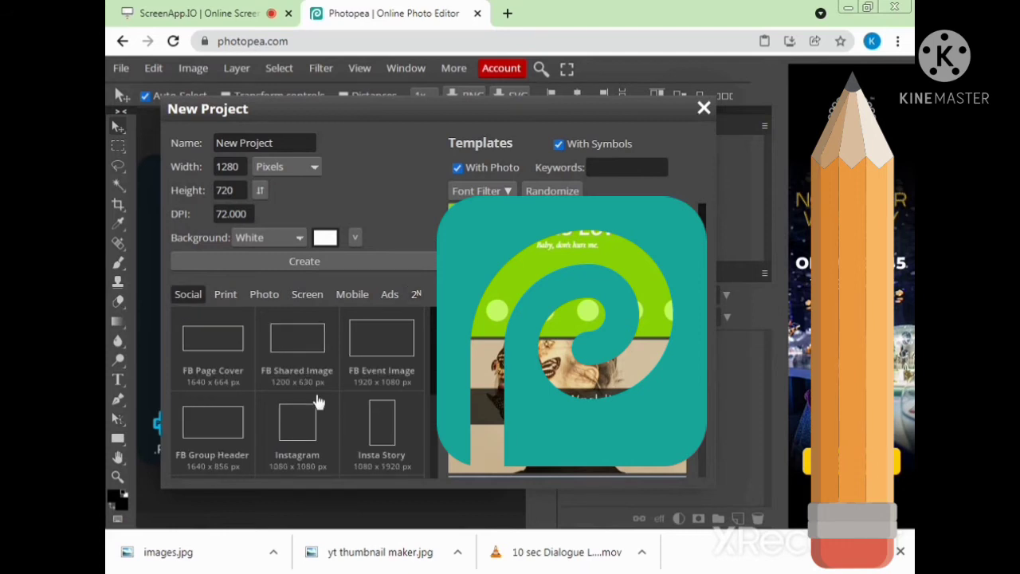
pyautogui.scroll(-1, 317, 403)
pyautogui.scroll(1, 319, 401)
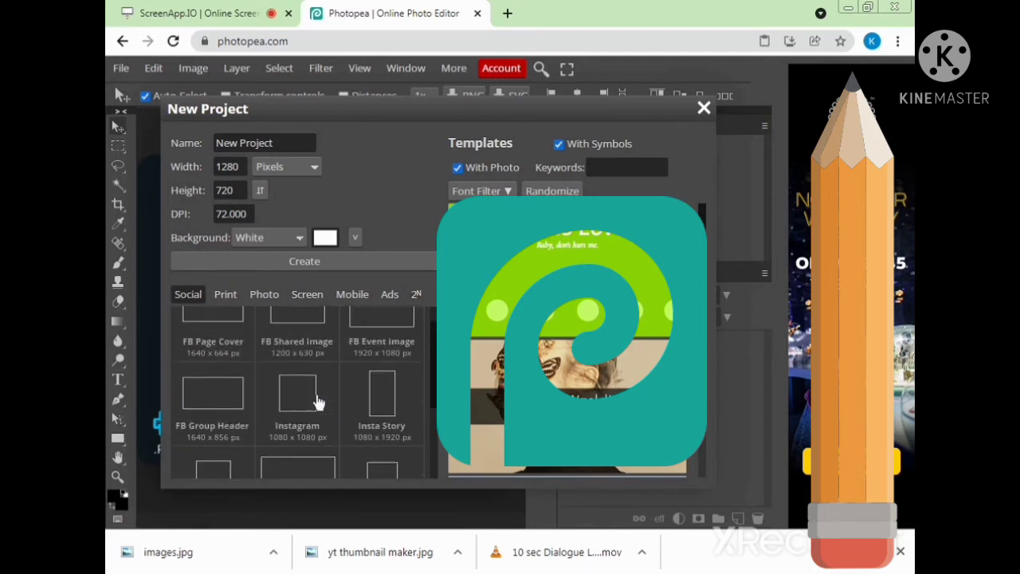
pyautogui.scroll(-1, 271, 390)
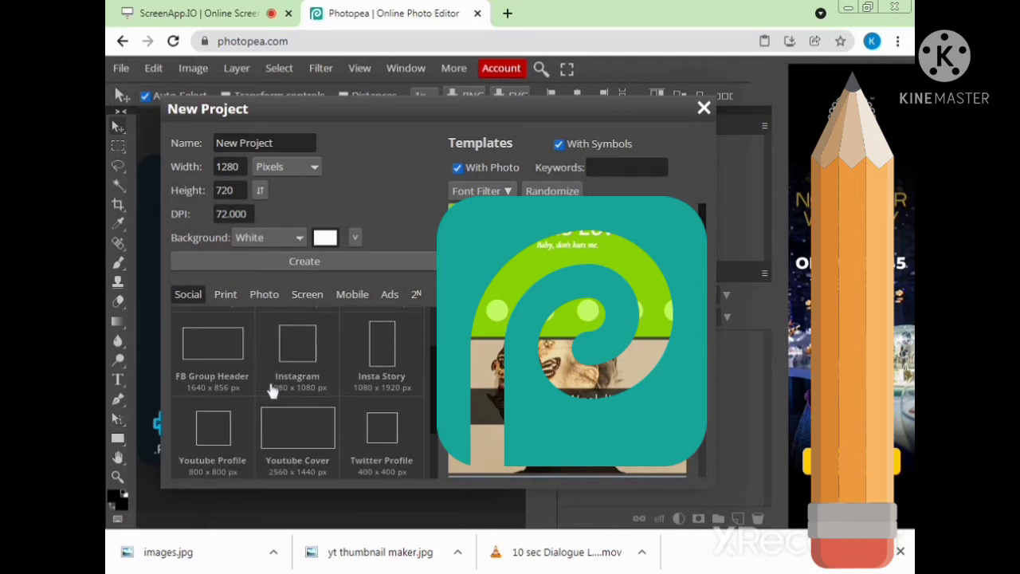
pyautogui.scroll(-1, 272, 391)
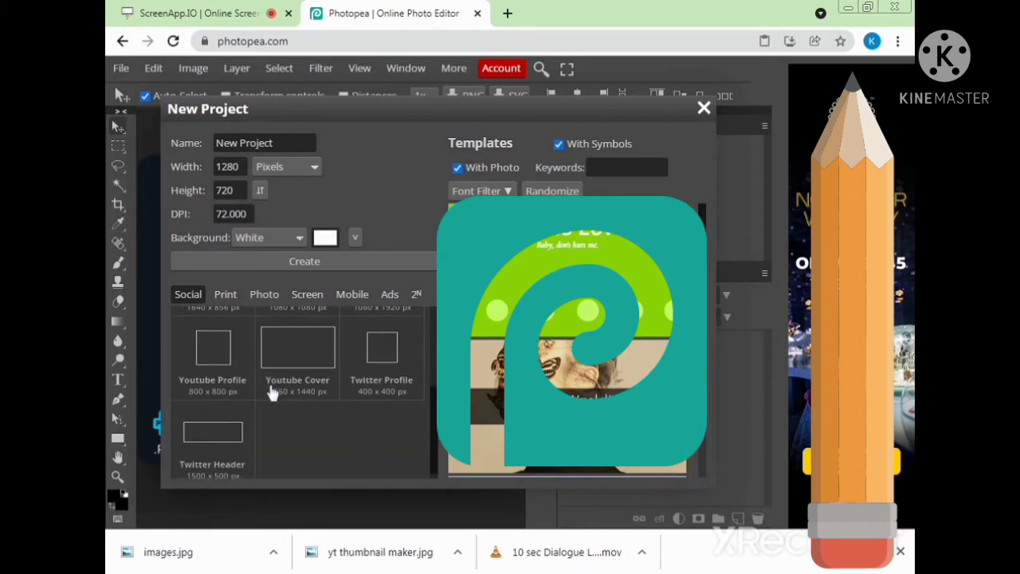
pyautogui.scroll(-1, 271, 391)
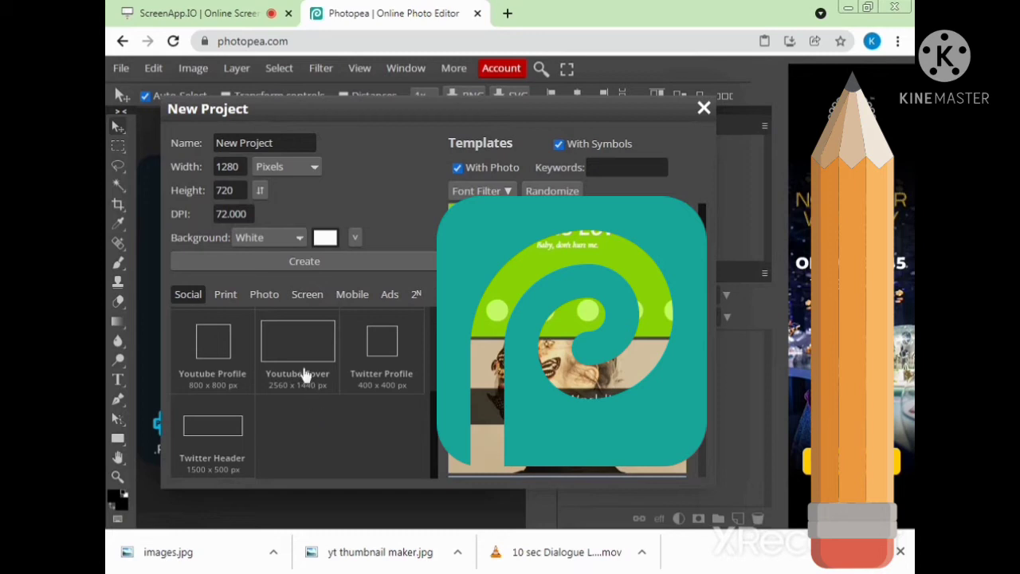
pyautogui.click(304, 375)
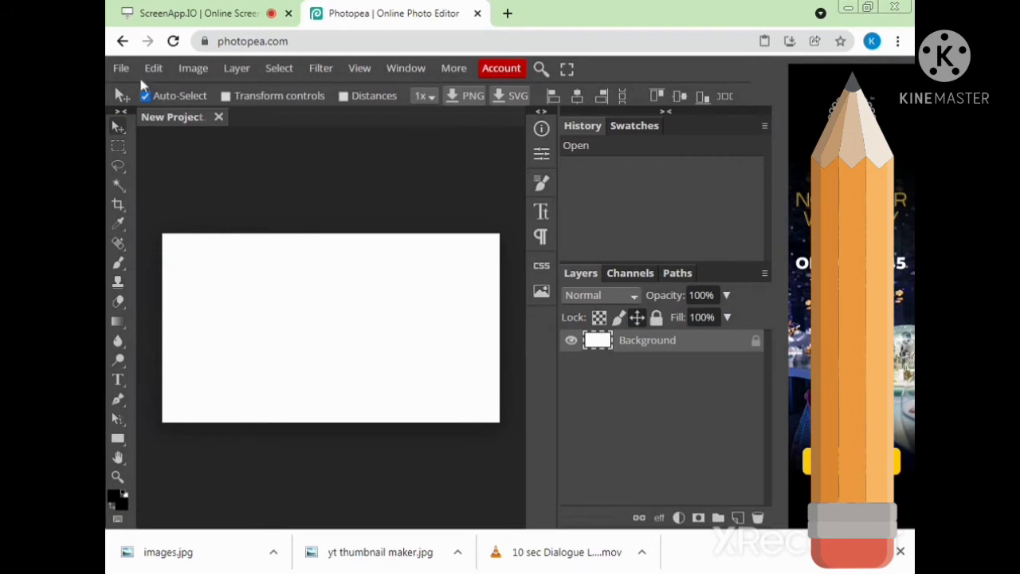
# Step: Open the red YouTube thumbnail picture from the images file and paste all of it into the blank new project
pyautogui.click(121, 68)
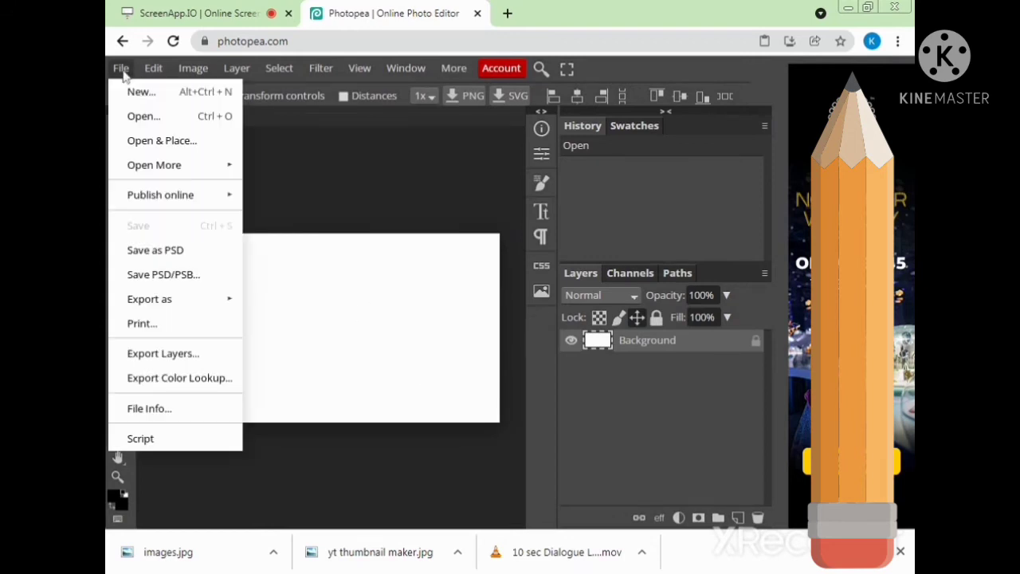
pyautogui.click(157, 120)
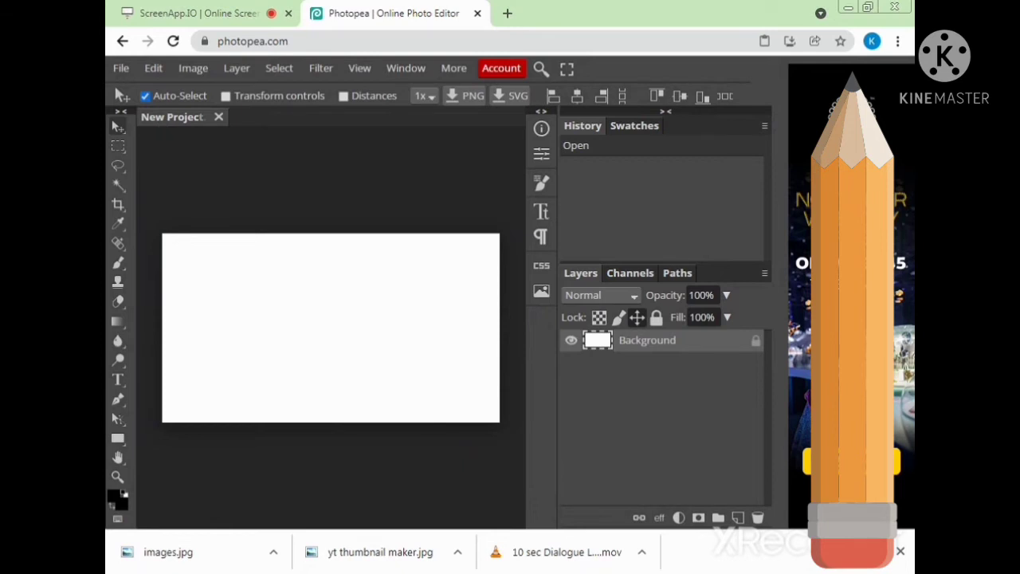
pyautogui.doubleClick(423, 365)
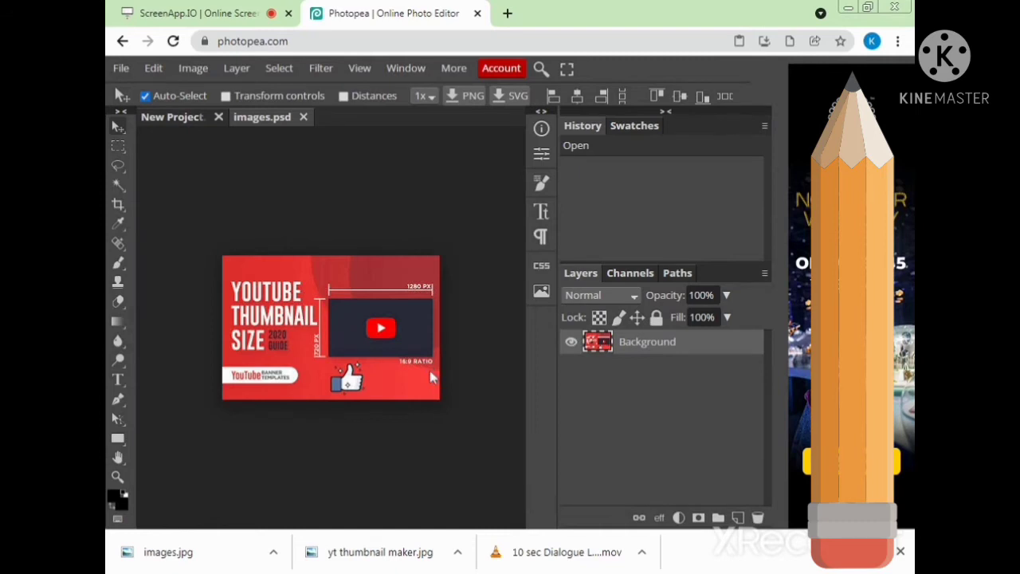
pyautogui.hotkey('ctrl', 'a')
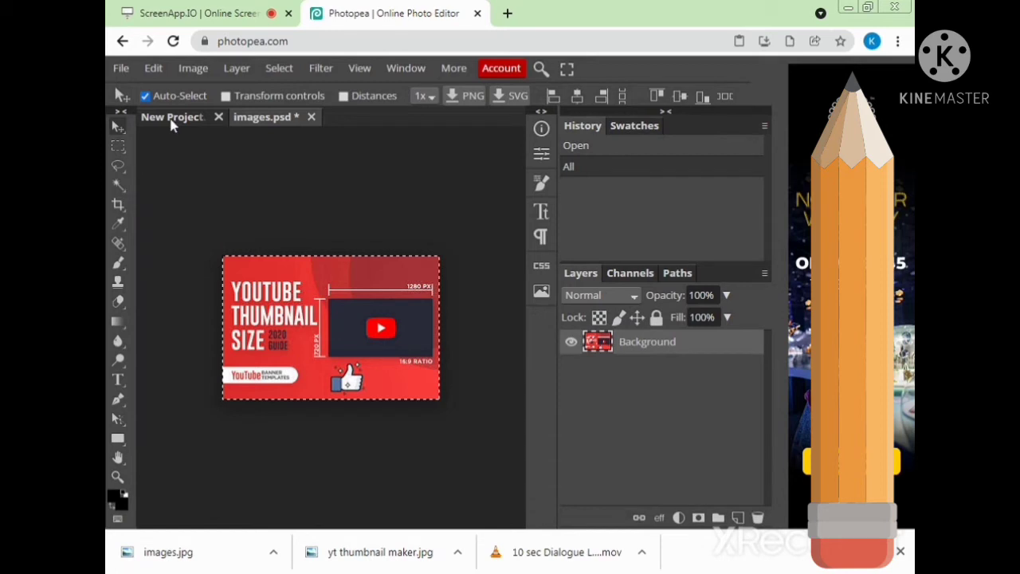
pyautogui.click(171, 120)
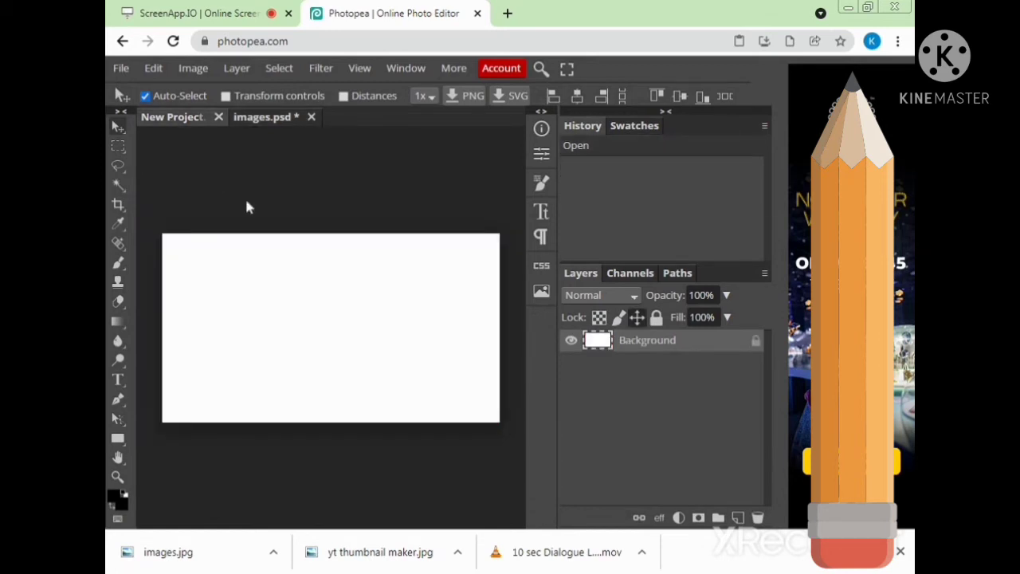
pyautogui.hotkey('ctrl', 'v')
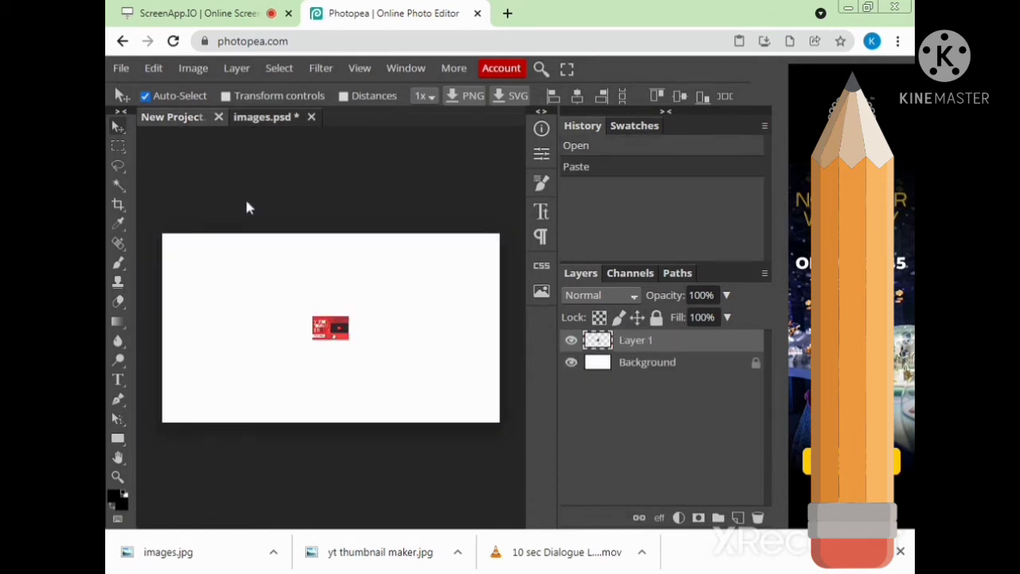
# Step: Enlarge the pasted thumbnail picture proportionally with Free Transform so it covers the whole white canvas
pyautogui.click(153, 68)
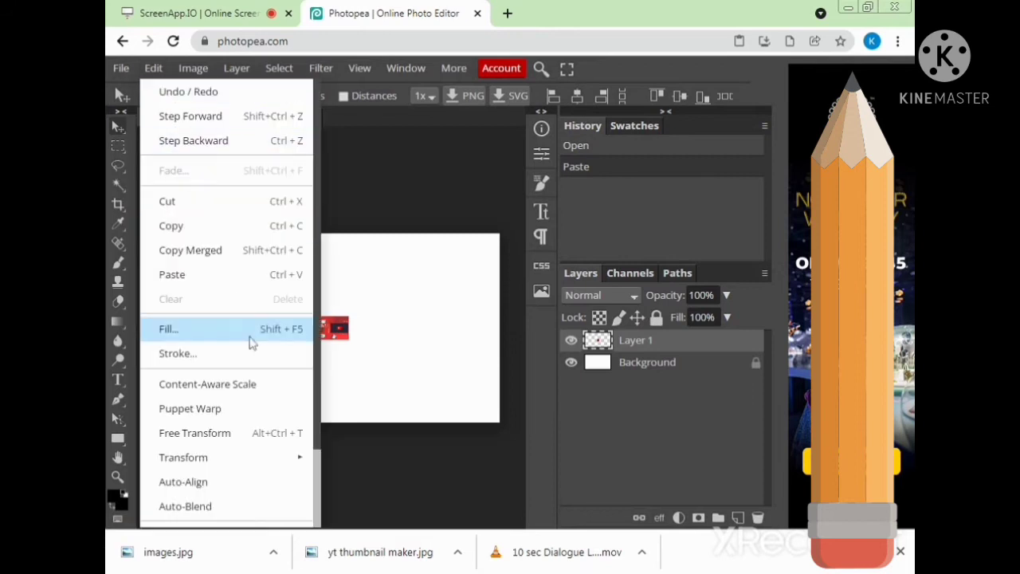
pyautogui.click(215, 435)
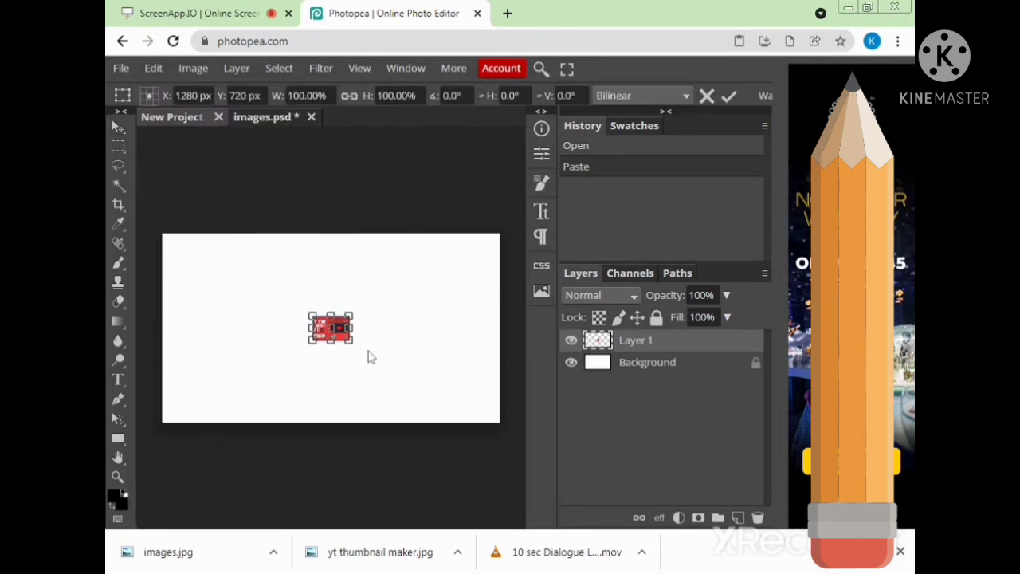
pyautogui.moveTo(352, 341); pyautogui.dragTo(305, 324)
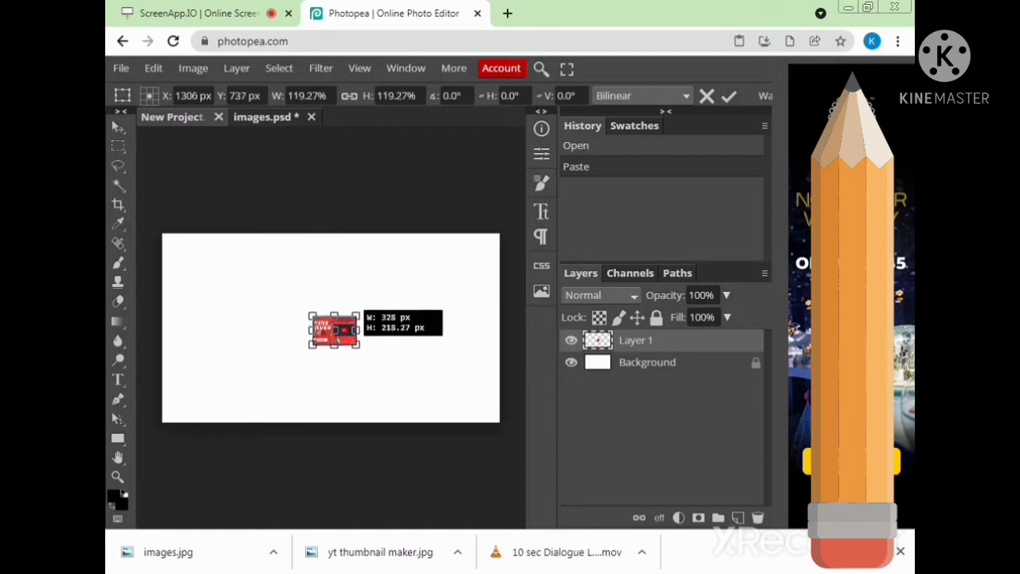
pyautogui.moveTo(359, 347); pyautogui.dragTo(499, 439)
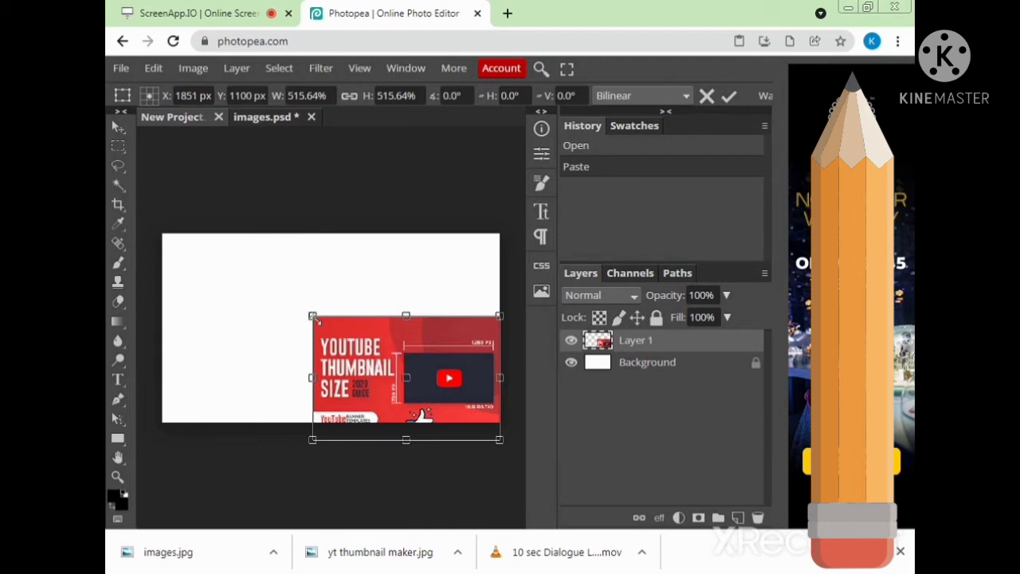
pyautogui.moveTo(314, 316); pyautogui.dragTo(162, 236)
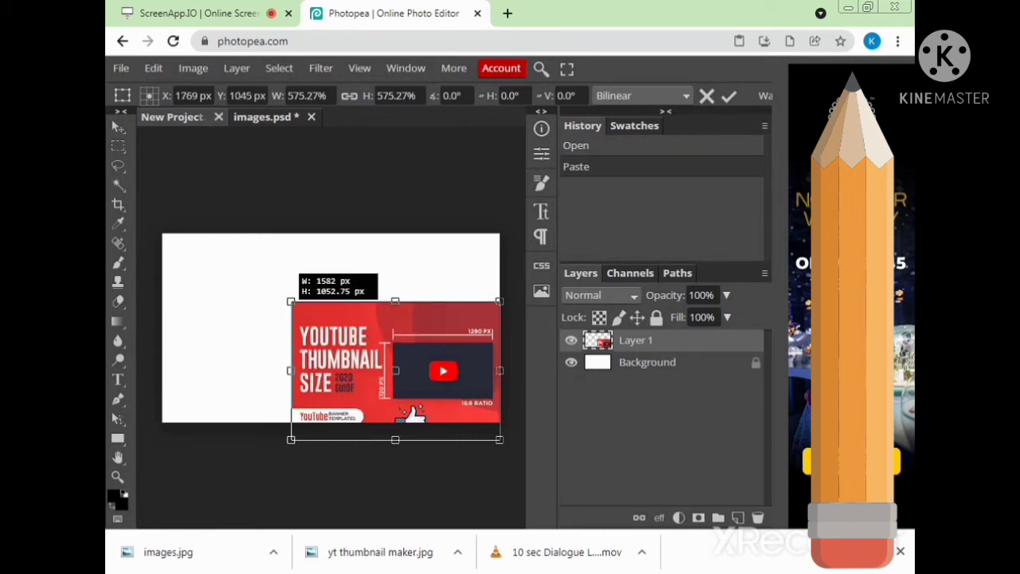
pyautogui.moveTo(291, 302); pyautogui.dragTo(161, 216)
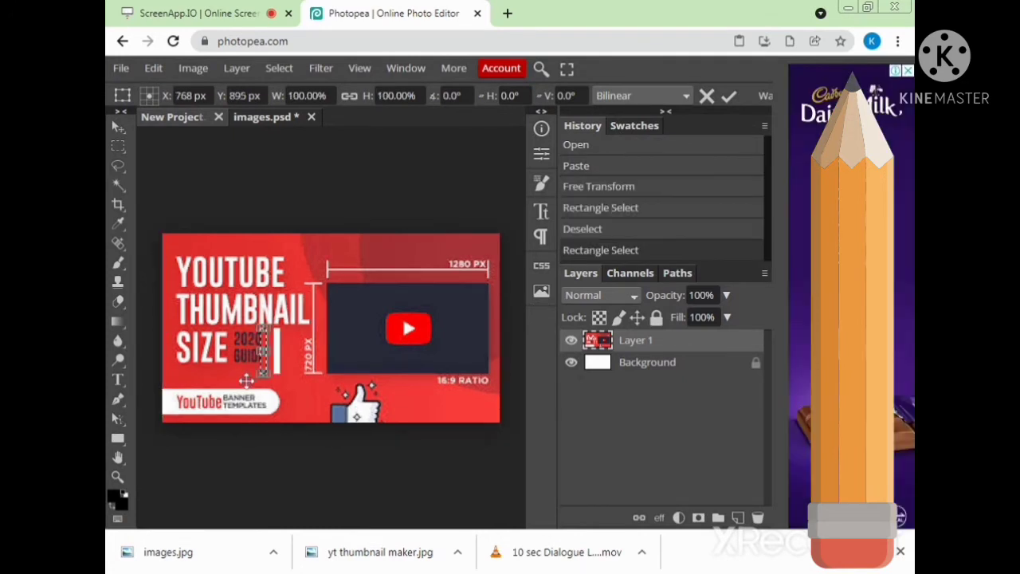
# Step: Stretch the selected narrow plain red strip to about 1700% width with Free Transform to cover the "SIZE 2020 GUIDE" text, and deselect
pyautogui.press('Return')
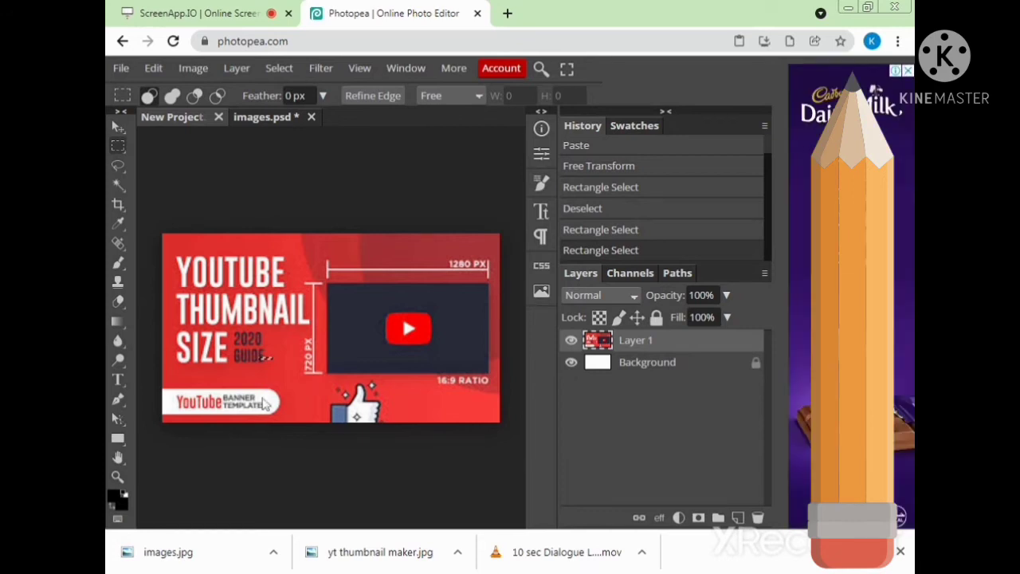
pyautogui.hotkey('ctrl', 'z')
pyautogui.click(153, 68)
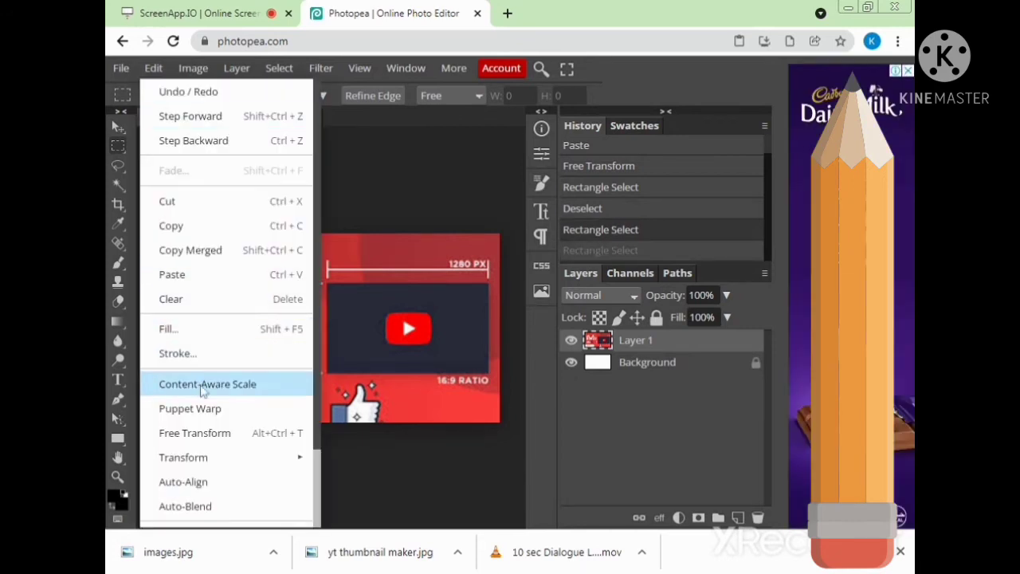
pyautogui.click(196, 433)
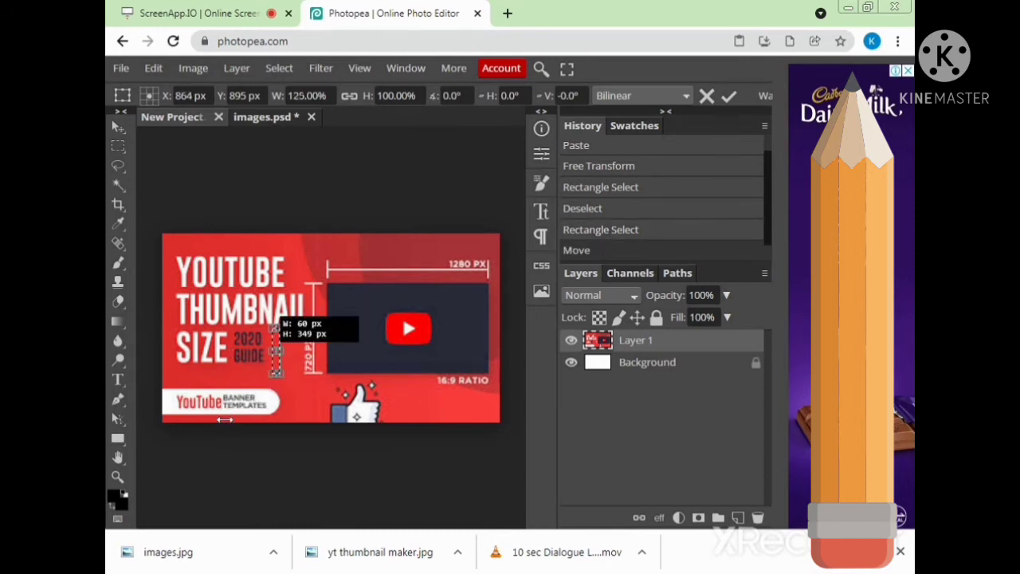
pyautogui.moveTo(272, 351); pyautogui.dragTo(227, 351)
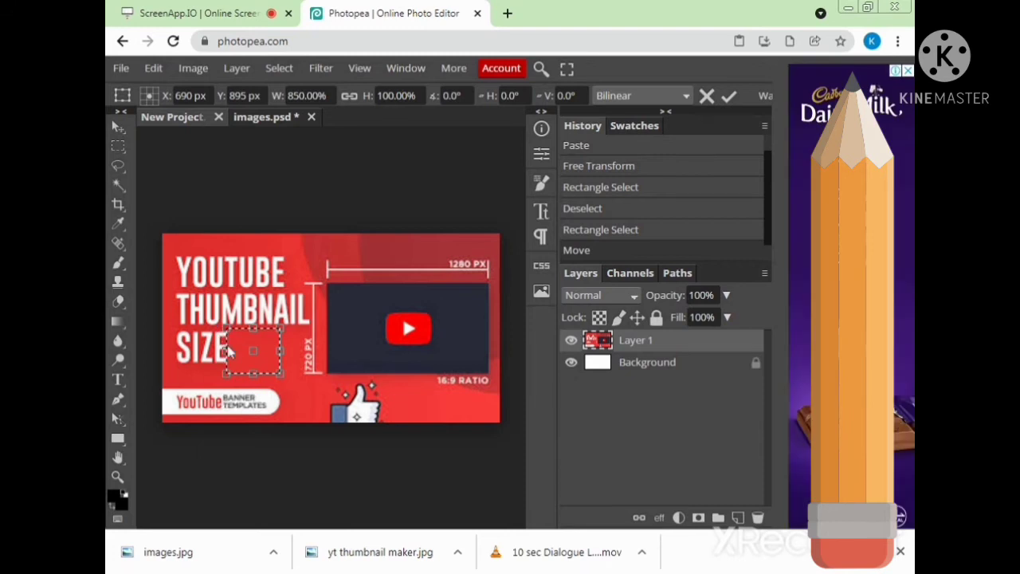
pyautogui.moveTo(228, 351); pyautogui.dragTo(171, 351)
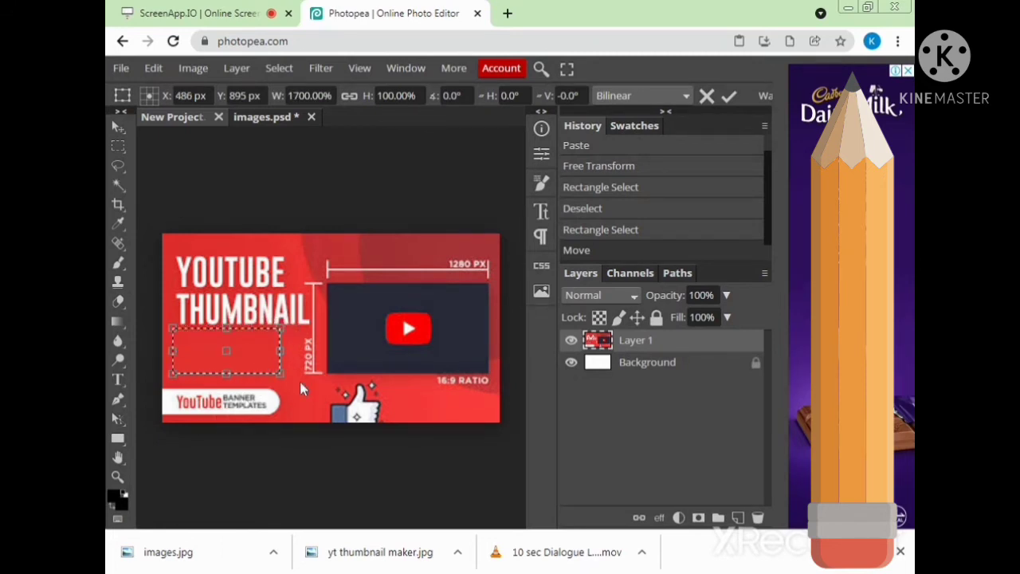
pyautogui.press('Return')
pyautogui.hotkey('ctrl', 'd')
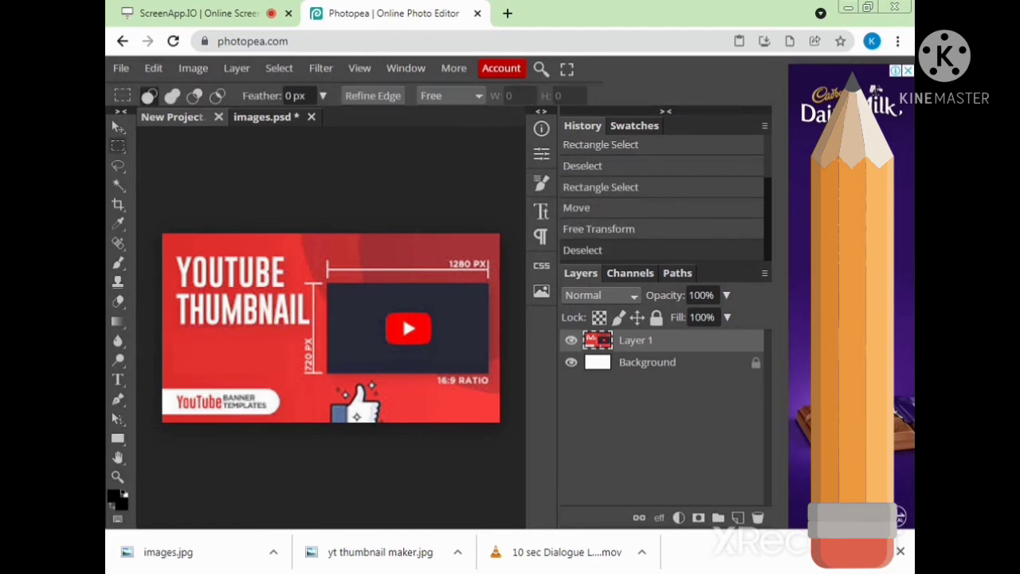
# Step: Select a narrow red strip beside the "YouTube Banner Templates" label, stretch it to about 1293% width over the label, and deselect
pyautogui.moveTo(325, 424); pyautogui.dragTo(301, 389)
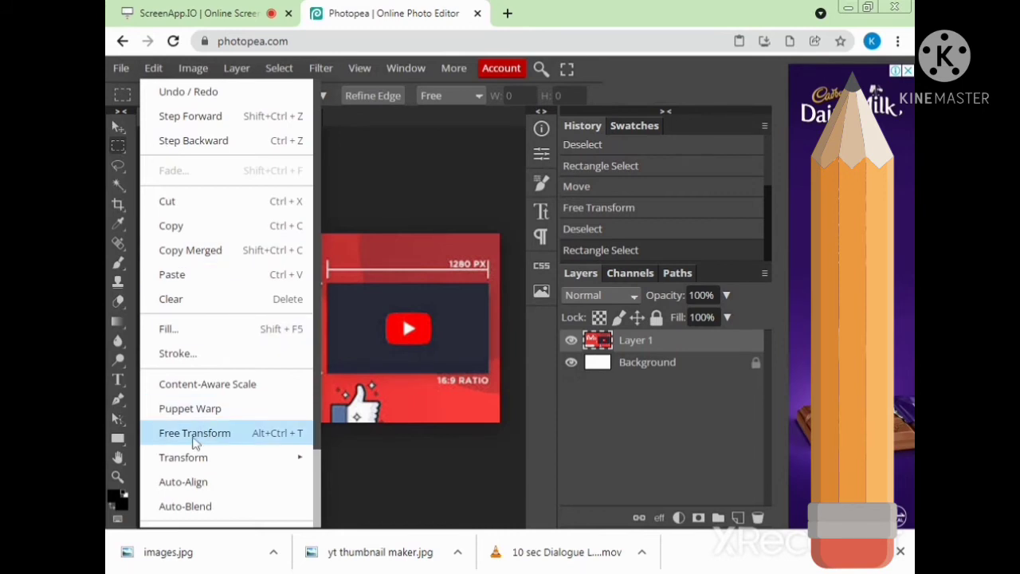
pyautogui.click(195, 436)
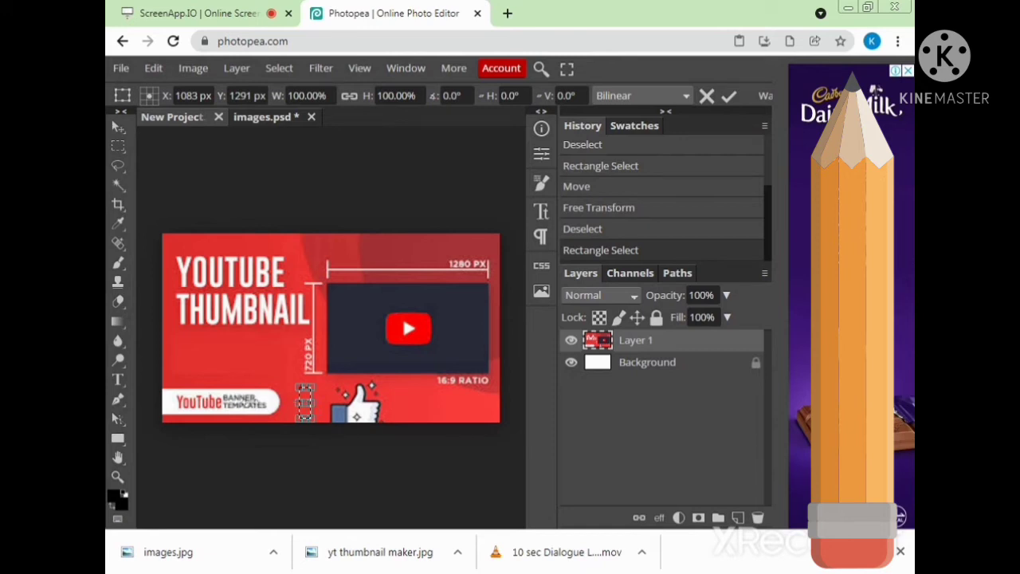
pyautogui.moveTo(157, 404)
pyautogui.mouseDown()
pyautogui.moveTo(174, 404)
pyautogui.moveTo(157, 404)
pyautogui.mouseUp()
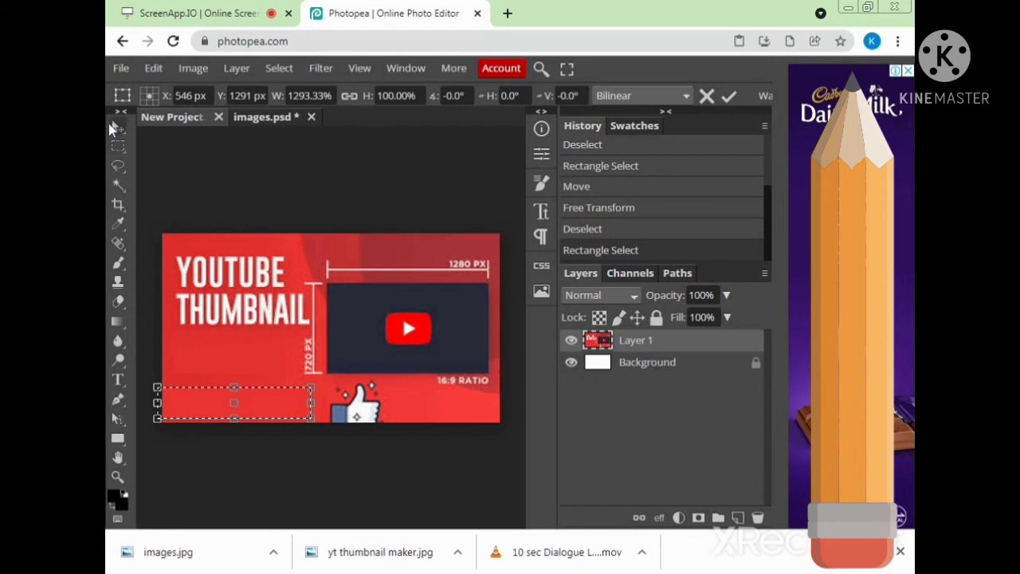
pyautogui.press('Return')
pyautogui.hotkey('ctrl', 'd')
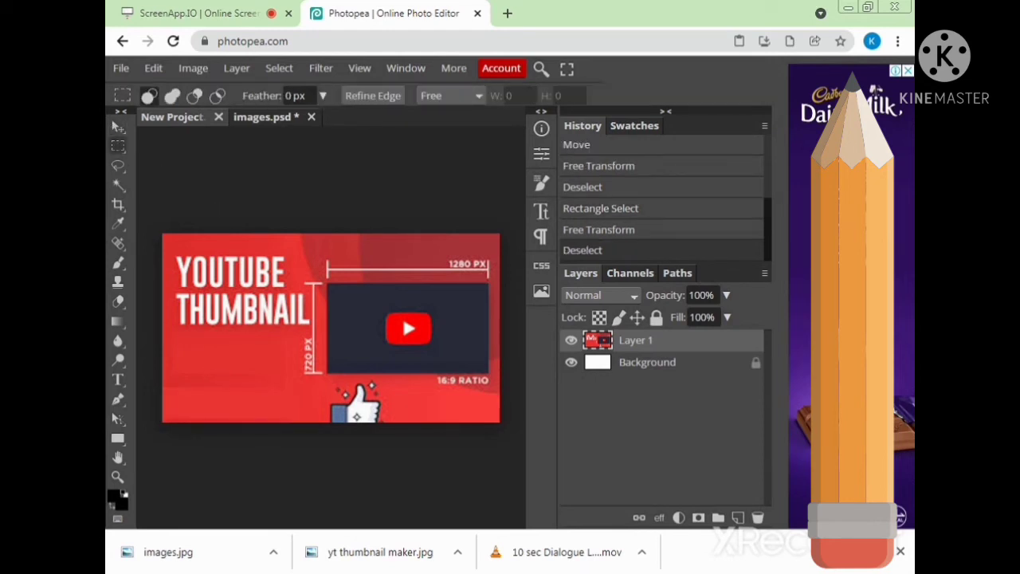
# Step: Open the yt thumbnail maker.jpg picture and paste all of it as a new layer into the thumbnail project
pyautogui.moveTo(380, 552); pyautogui.dragTo(544, 420)
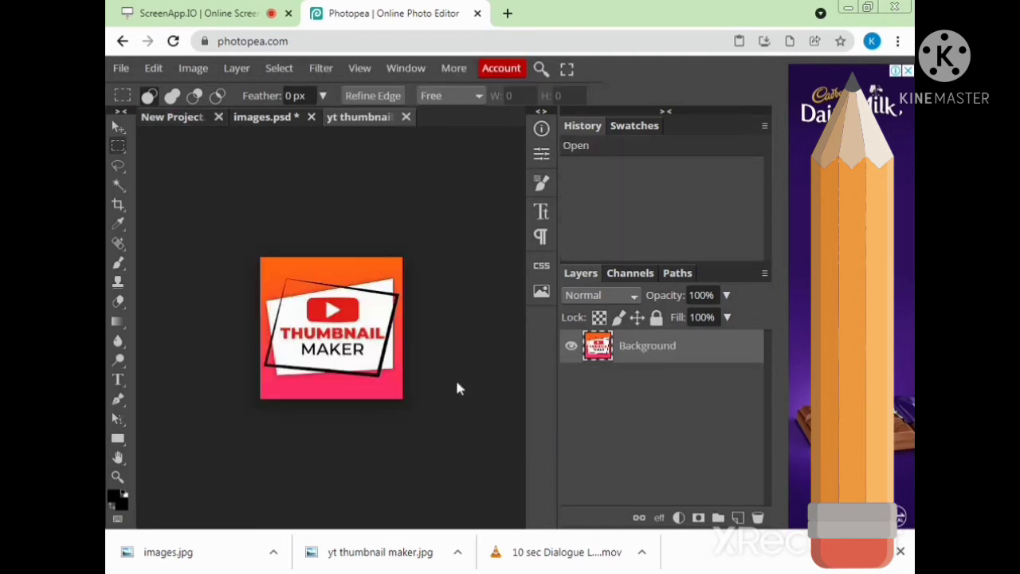
pyautogui.hotkey('ctrl', 'a')
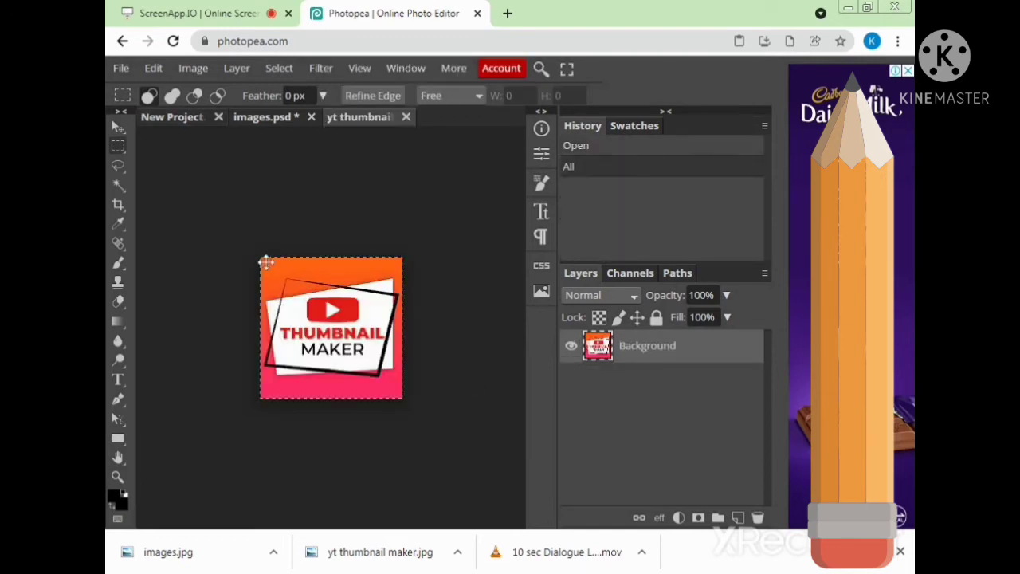
pyautogui.click(176, 120)
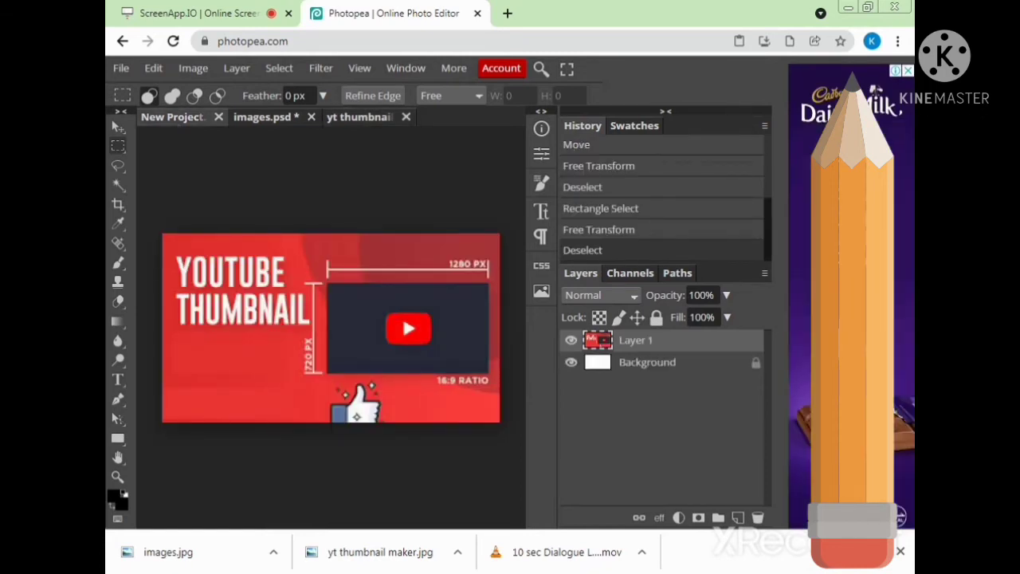
pyautogui.hotkey('ctrl', 'v')
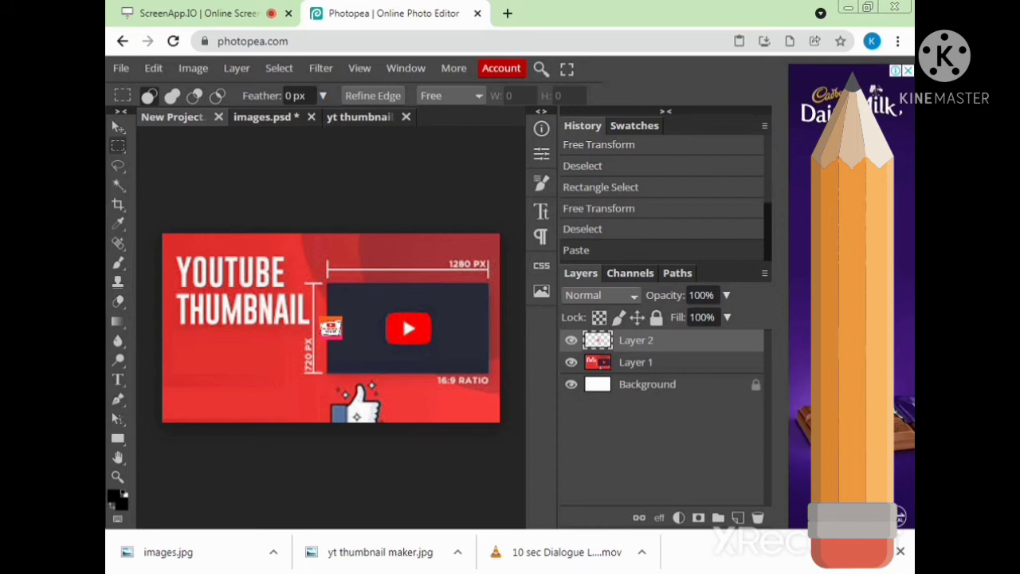
pyautogui.click(336, 121)
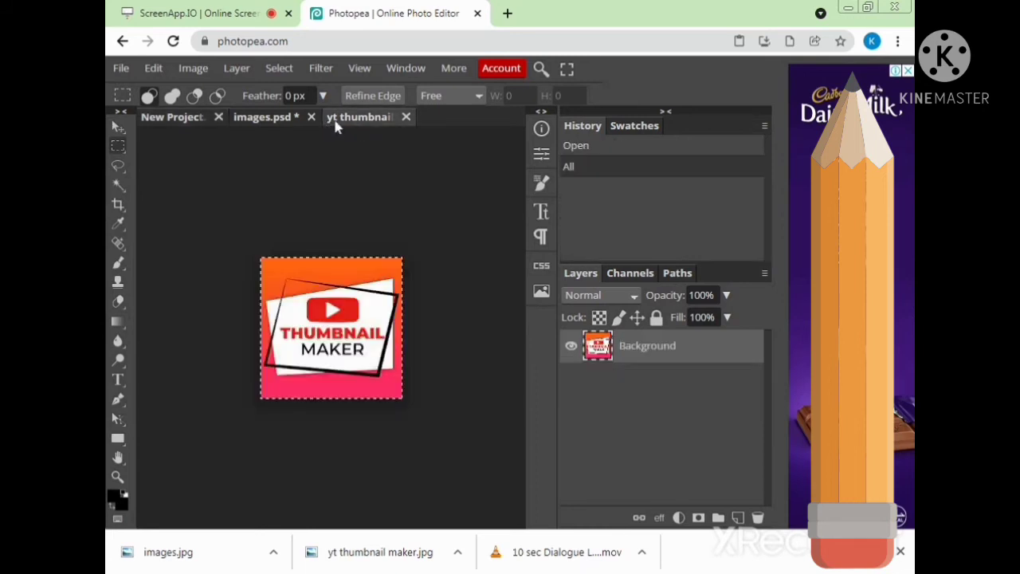
pyautogui.click(185, 120)
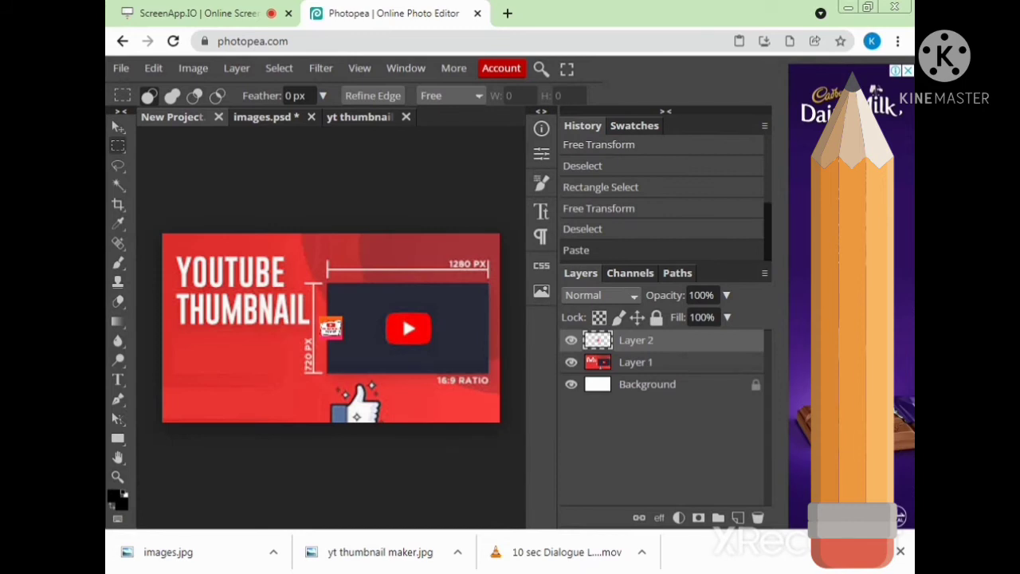
# Step: Enlarge the pasted Thumbnail Maker picture with Free Transform to about 666% width and 383% height over the dark rectangle
pyautogui.click(120, 68)
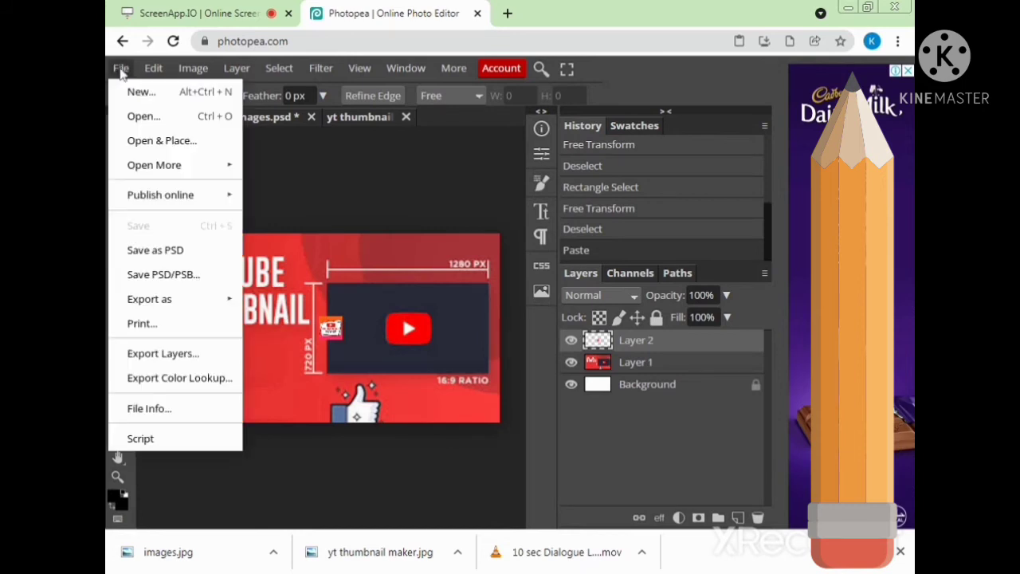
pyautogui.moveTo(162, 71)
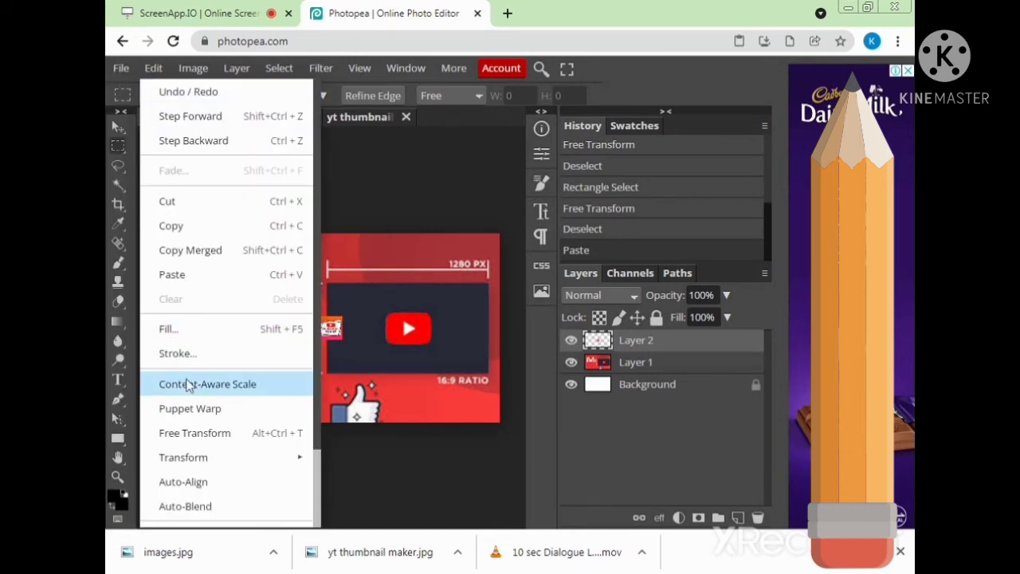
pyautogui.click(195, 433)
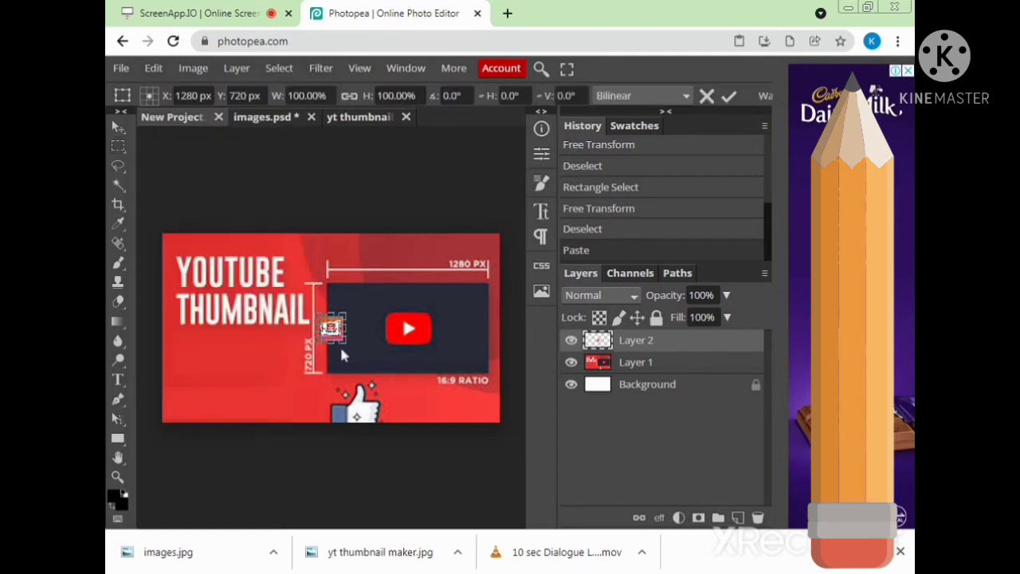
pyautogui.moveTo(345, 340); pyautogui.dragTo(488, 375)
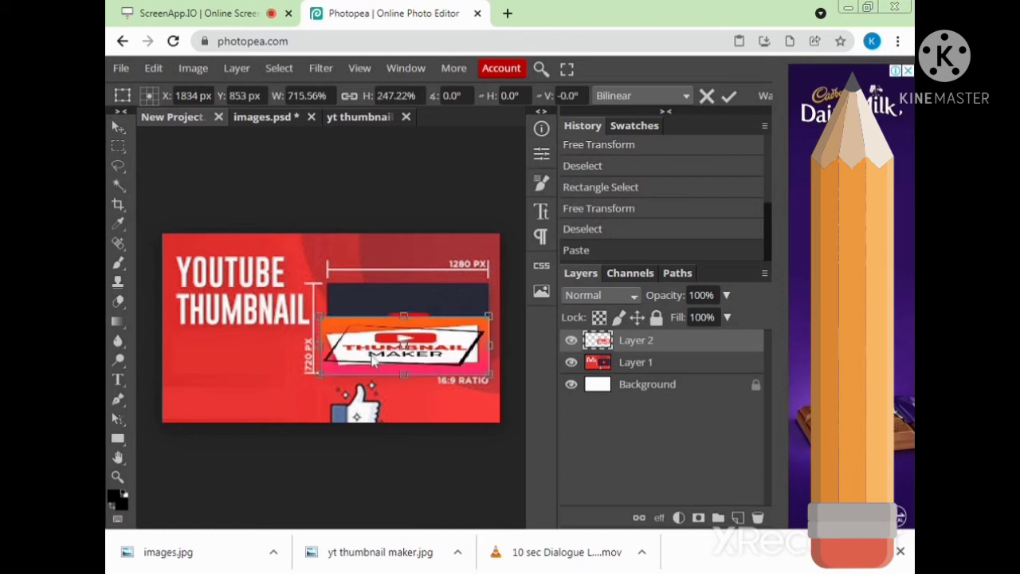
pyautogui.moveTo(319, 317)
pyautogui.mouseDown()
pyautogui.moveTo(327, 283)
pyautogui.moveTo(330, 301)
pyautogui.mouseUp()
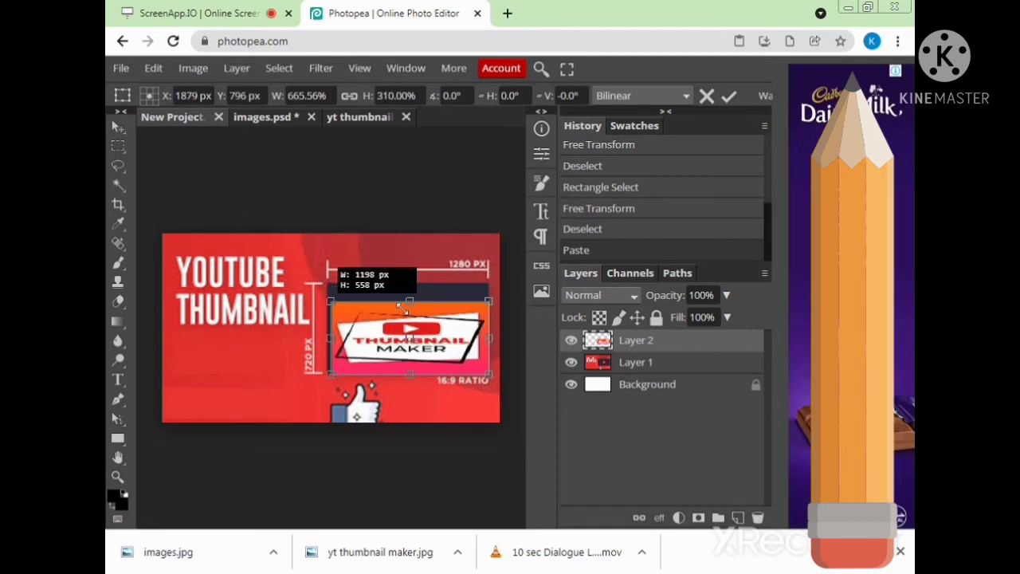
pyautogui.moveTo(409, 303); pyautogui.dragTo(409, 282)
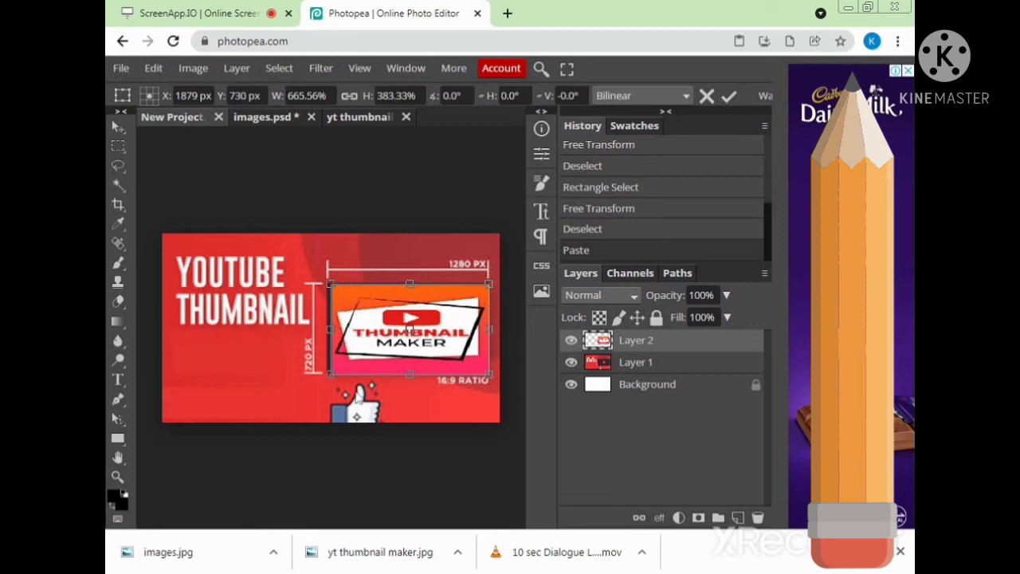
# Step: Align the picture with the dark rectangle at Y 720 px, widen it to 690%, and apply the transform
pyautogui.moveTo(410, 325); pyautogui.dragTo(410, 319)
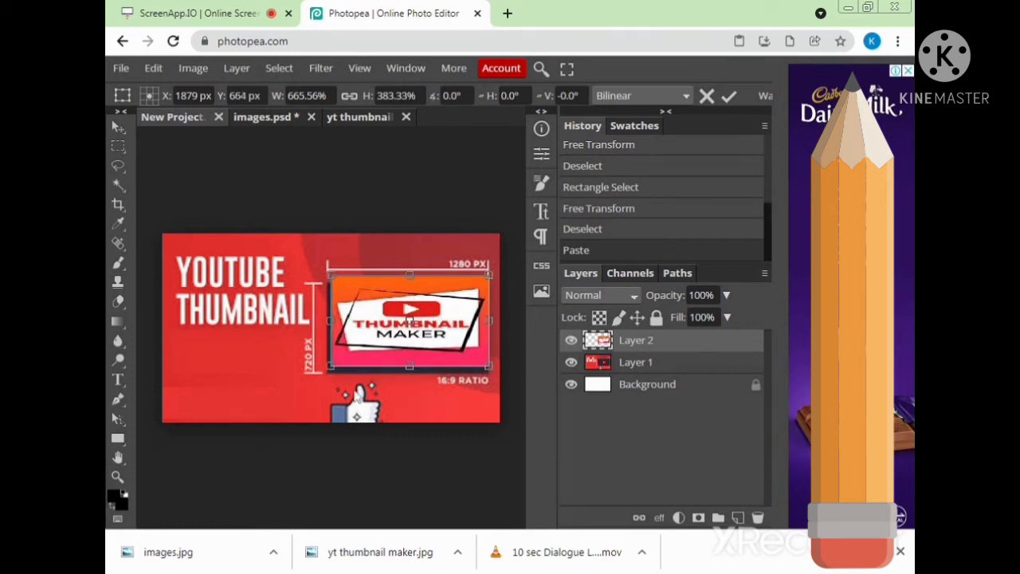
pyautogui.click(381, 349)
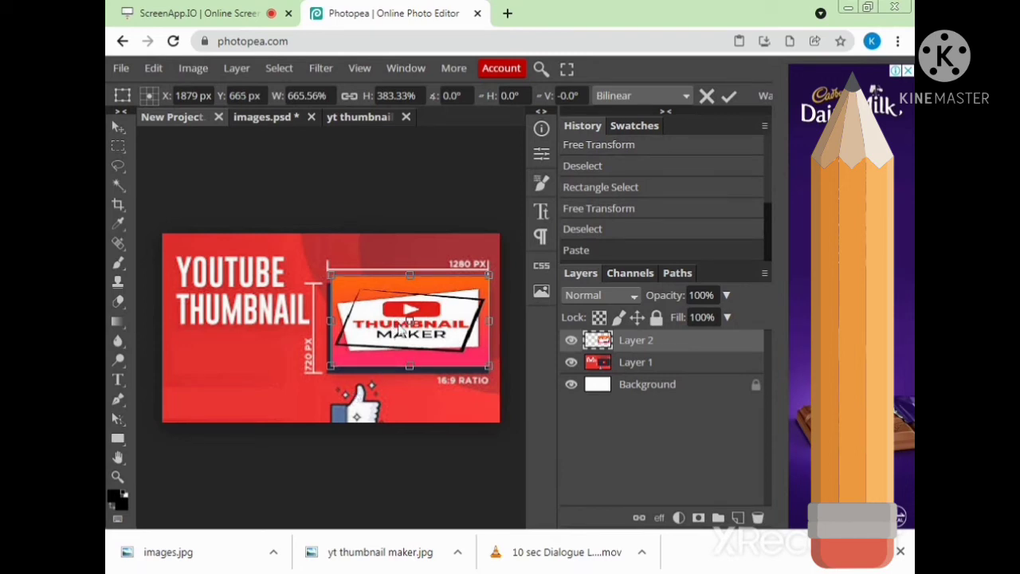
pyautogui.moveTo(402, 330)
pyautogui.mouseDown()
pyautogui.moveTo(402, 342)
pyautogui.moveTo(409, 334)
pyautogui.mouseUp()
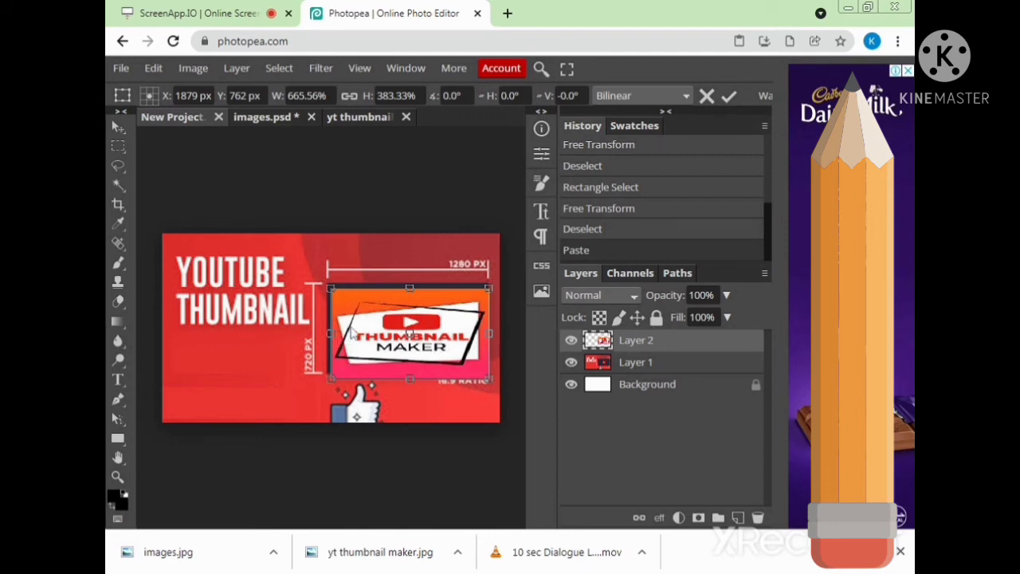
pyautogui.moveTo(352, 335); pyautogui.dragTo(410, 327)
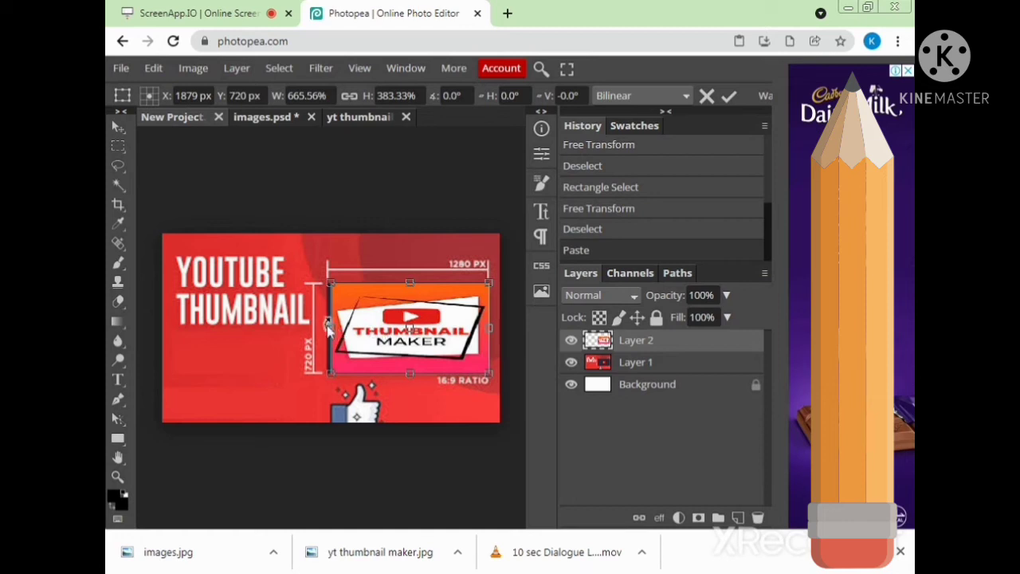
pyautogui.moveTo(331, 328); pyautogui.dragTo(323, 329)
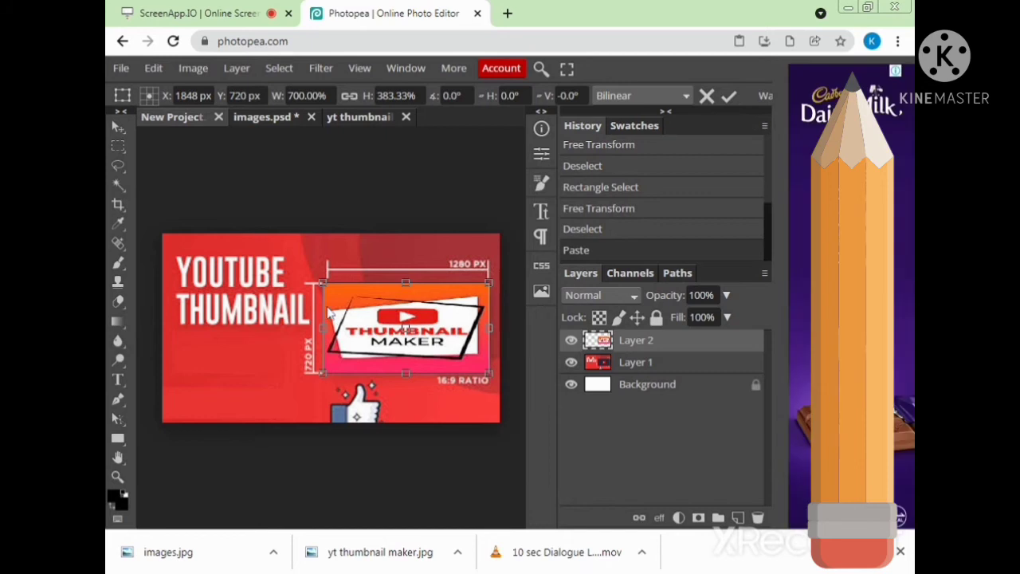
pyautogui.moveTo(322, 328); pyautogui.dragTo(252, 401)
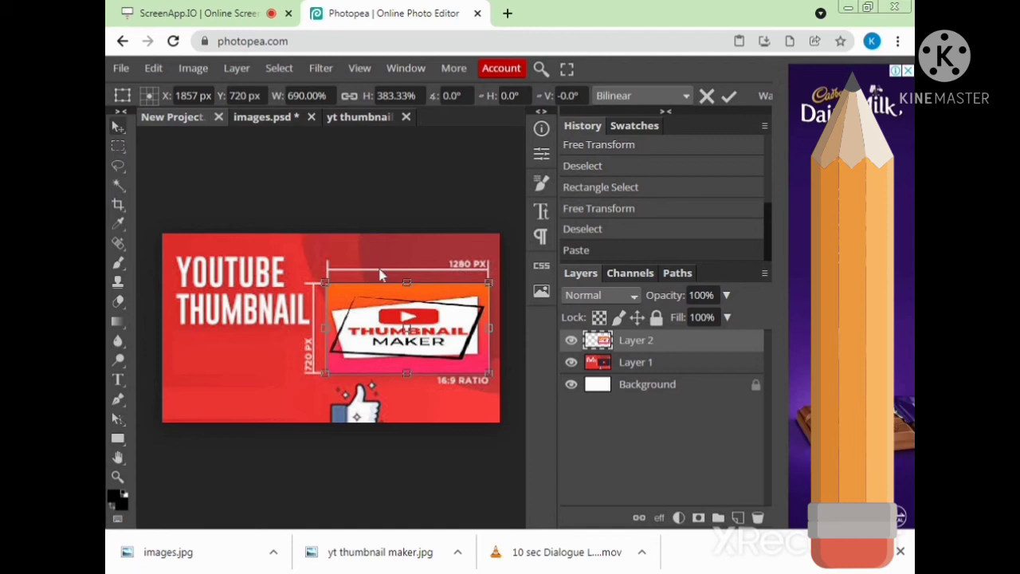
pyautogui.click(118, 145)
pyautogui.click(118, 125)
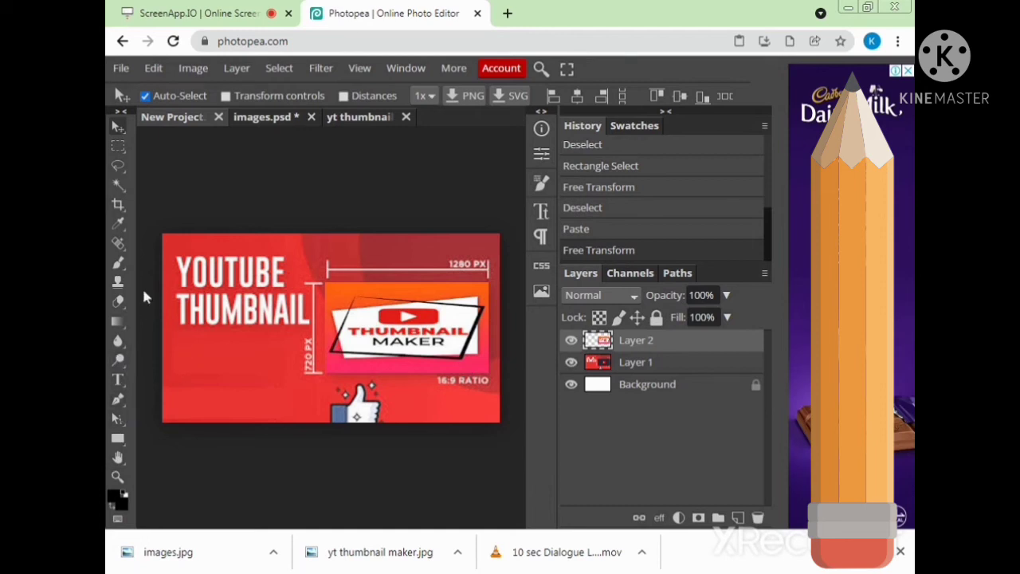
# Step: Add the text "am creativity" in the empty red area below the "YOUTUBE THUMBNAIL" heading
pyautogui.click(118, 381)
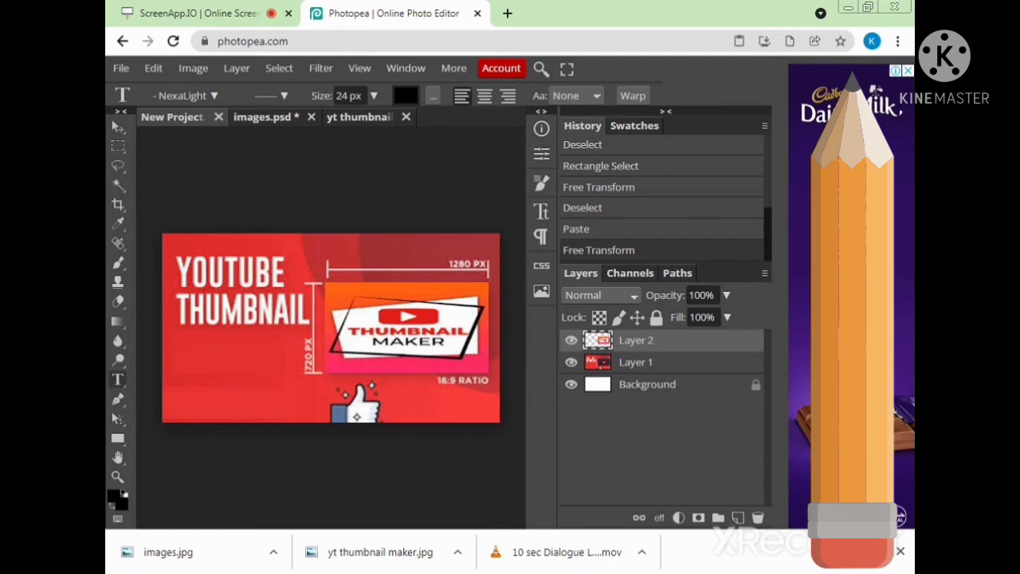
pyautogui.click(211, 380)
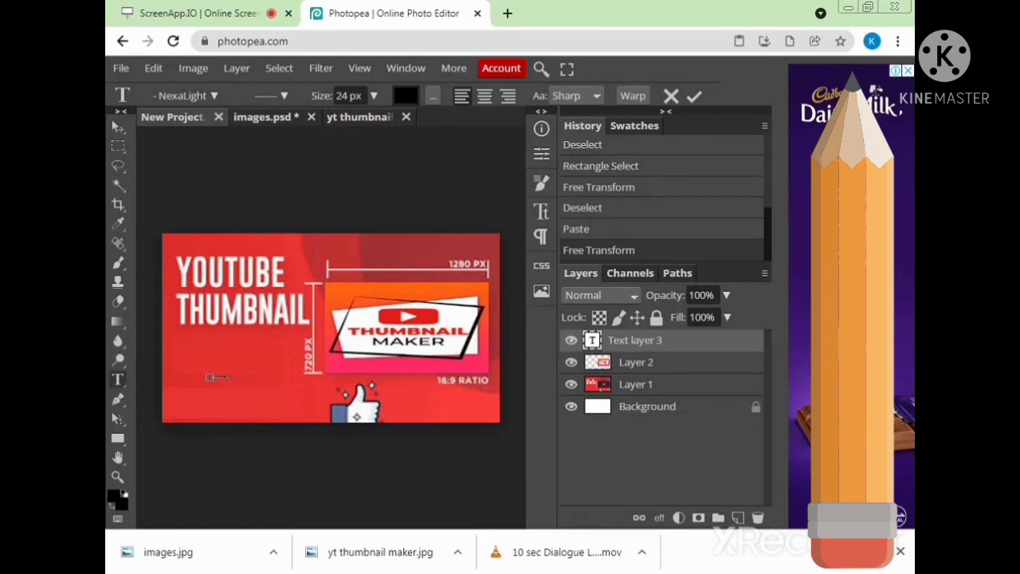
pyautogui.click(591, 348)
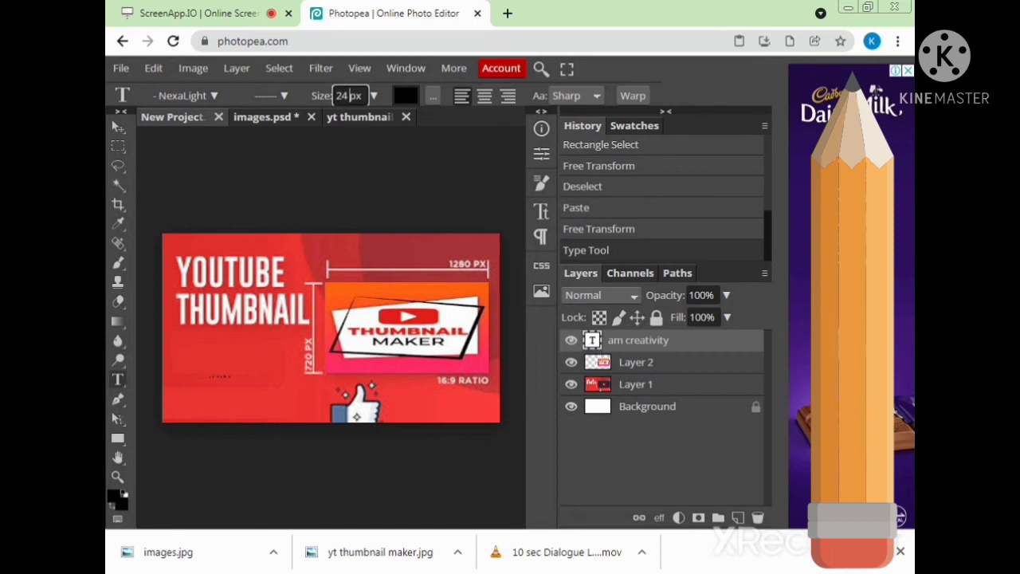
# Step: Set the font size of the "am creativity" text to 70 px
pyautogui.doubleClick(346, 95)
pyautogui.write('40')
pyautogui.press('Return')
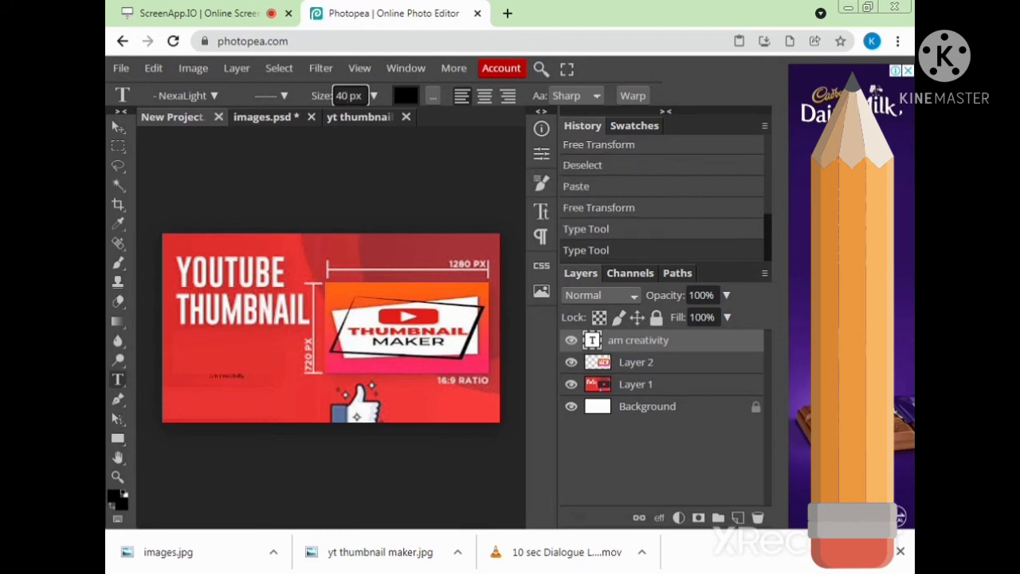
pyautogui.doubleClick(356, 95)
pyautogui.write('70')
pyautogui.press('Return')
# Step: Change the text to "AM Creativity" and move it onto the pink lower edge of the Thumbnail Maker picture
pyautogui.doubleClick(592, 340)
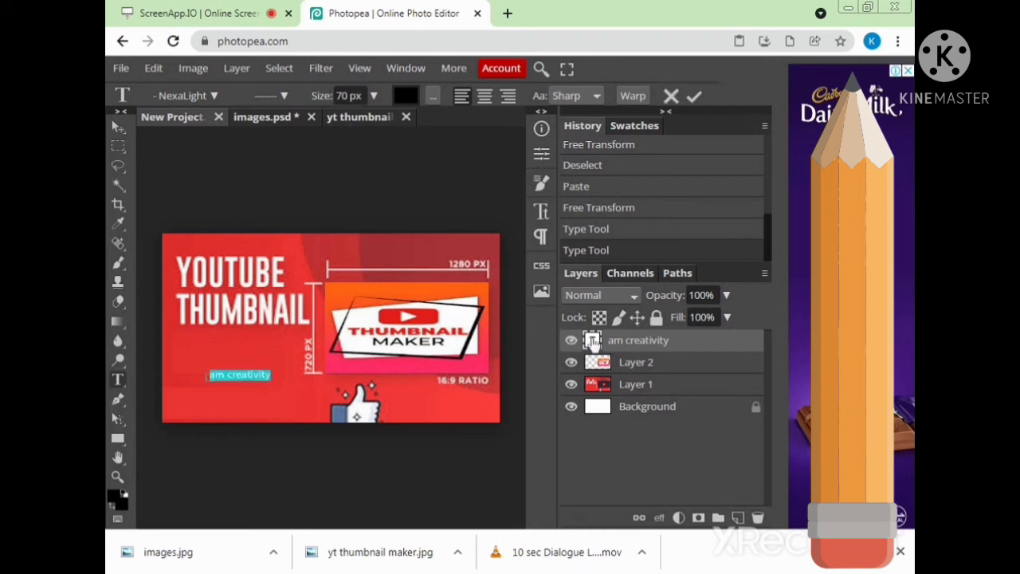
pyautogui.write('AM')
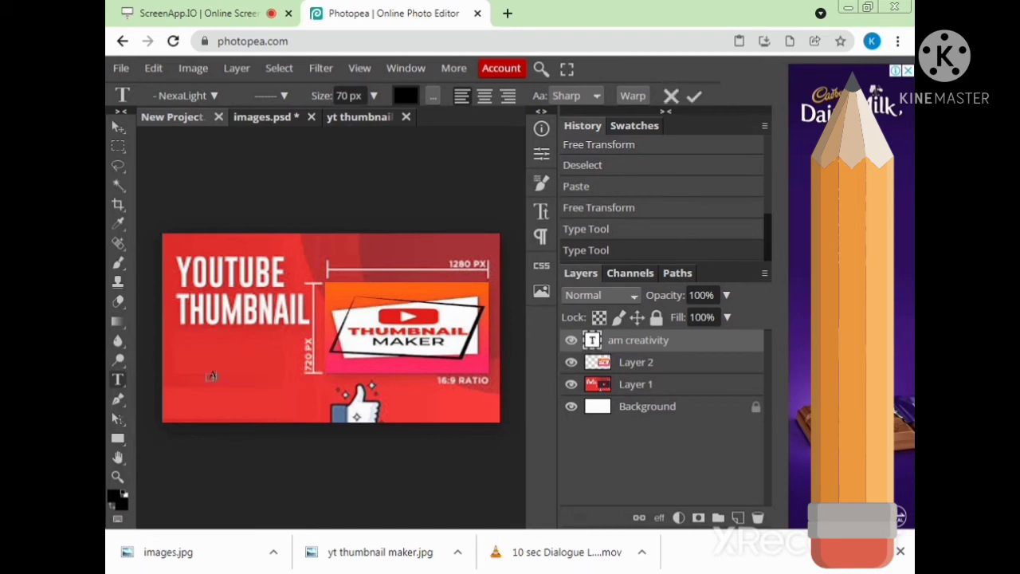
pyautogui.write(' Creativity')
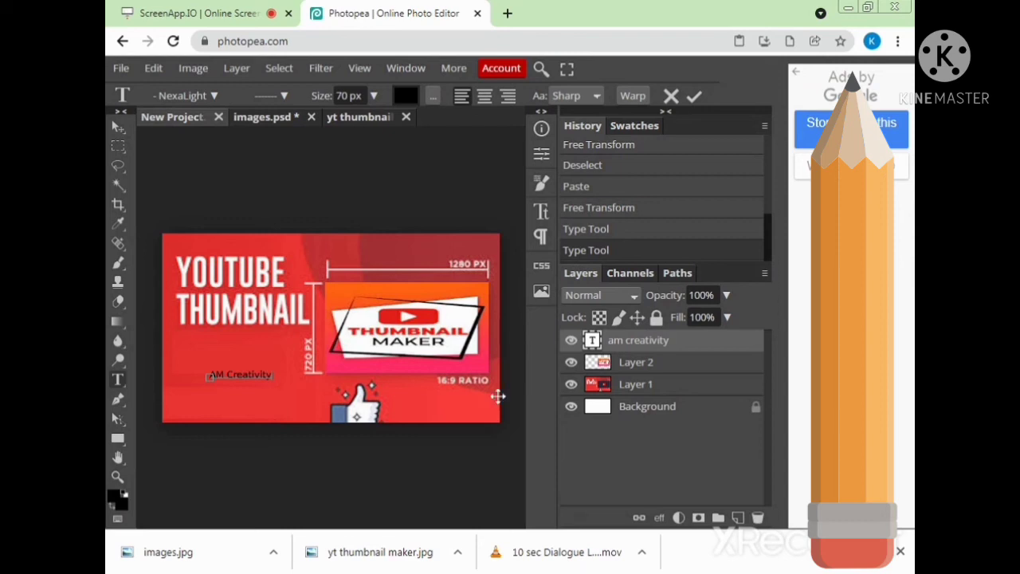
pyautogui.click(118, 127)
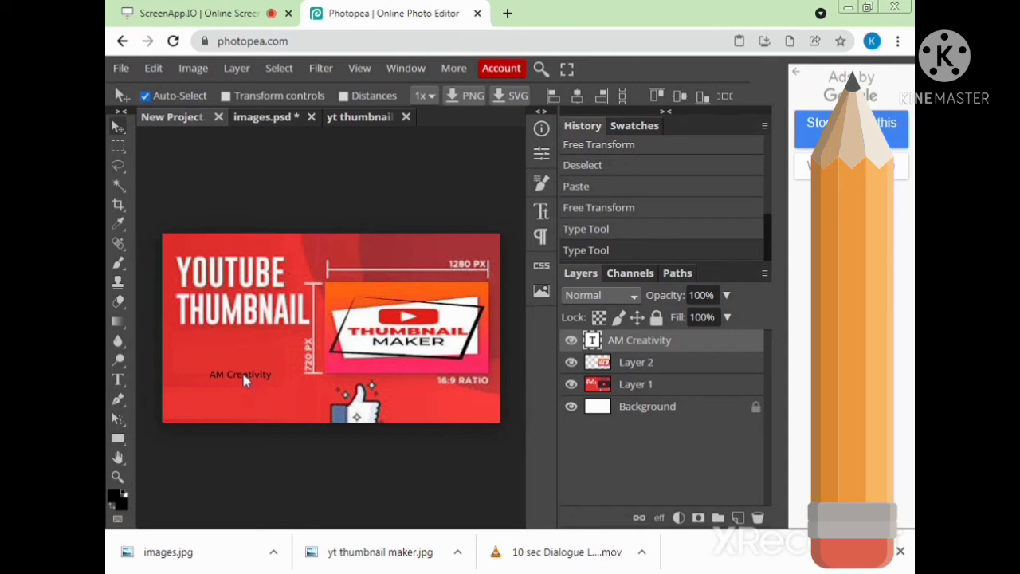
pyautogui.moveTo(235, 357); pyautogui.dragTo(429, 368)
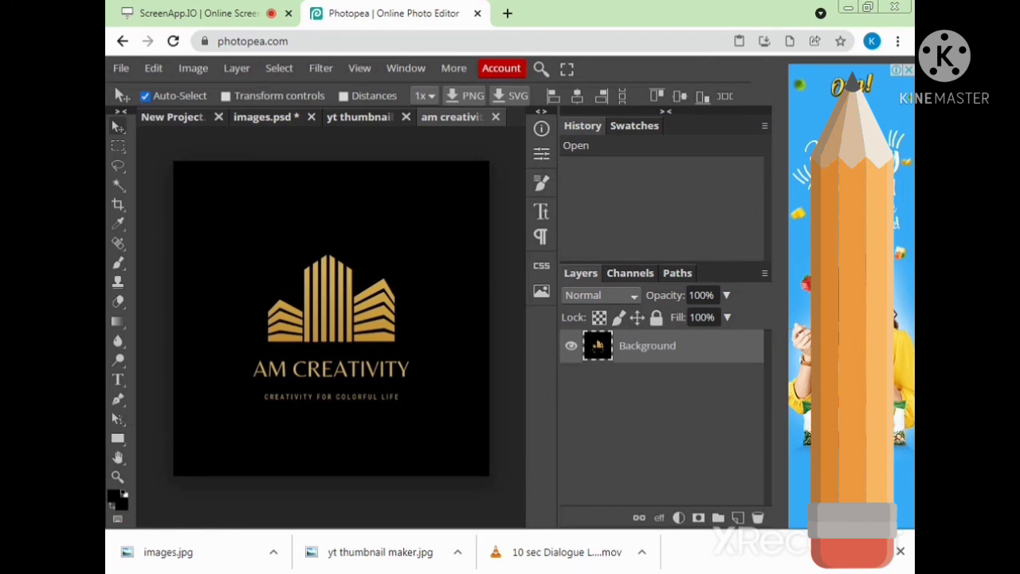
# Step: Copy the whole black and gold AM Creativity logo picture and paste it into the thumbnail project
pyautogui.hotkey('ctrl', 'a')
pyautogui.click(168, 121)
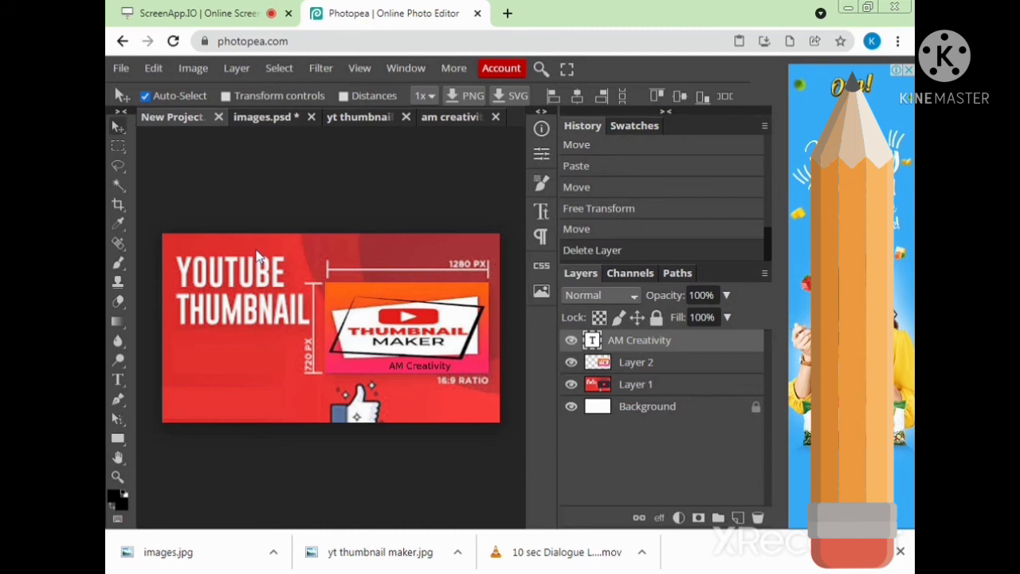
pyautogui.hotkey('ctrl', 'v')
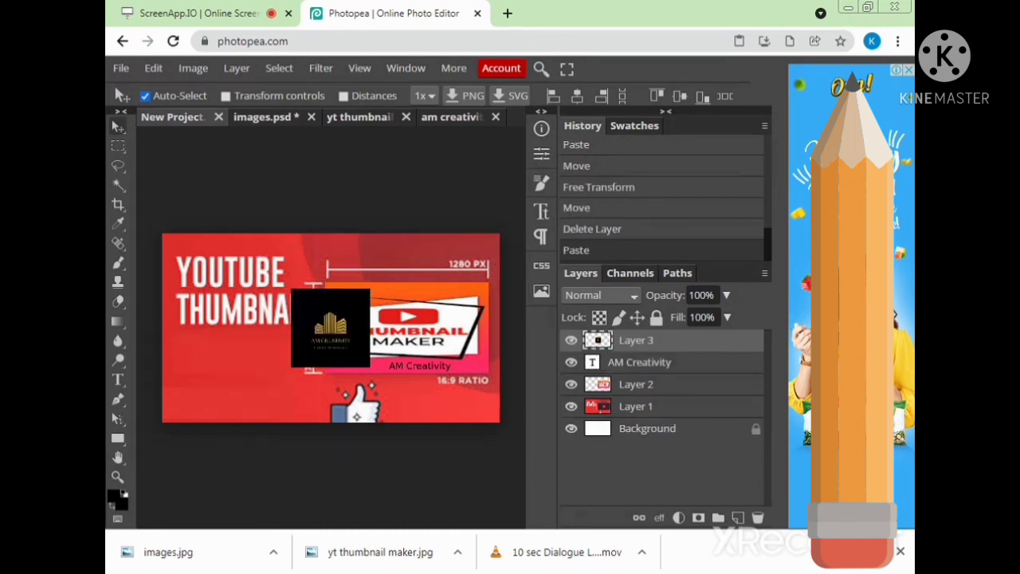
# Step: Scale the pasted logo proportionally to about 57% with Free Transform and place it below the "YOUTUBE THUMBNAIL" heading
pyautogui.click(153, 68)
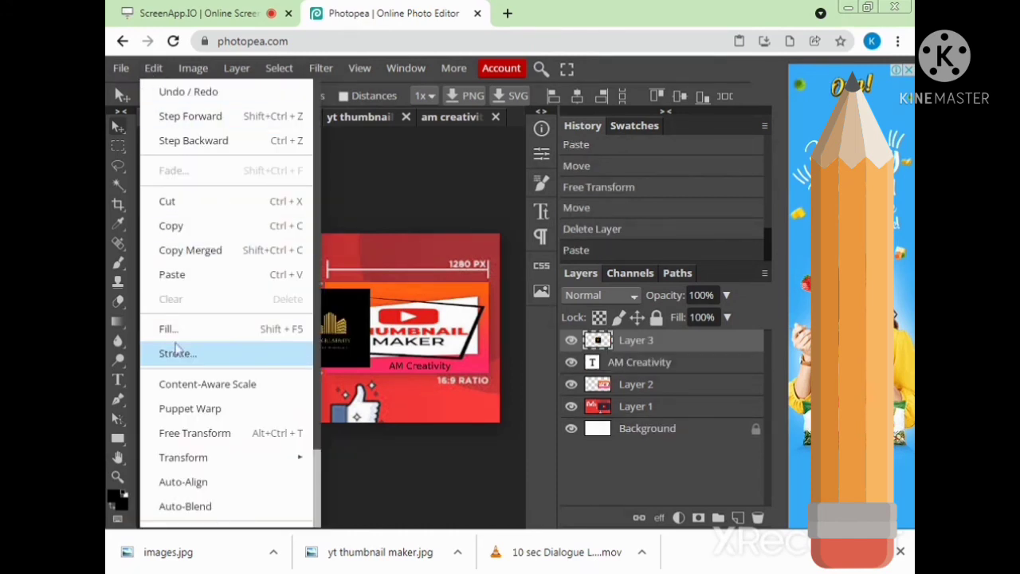
pyautogui.click(180, 432)
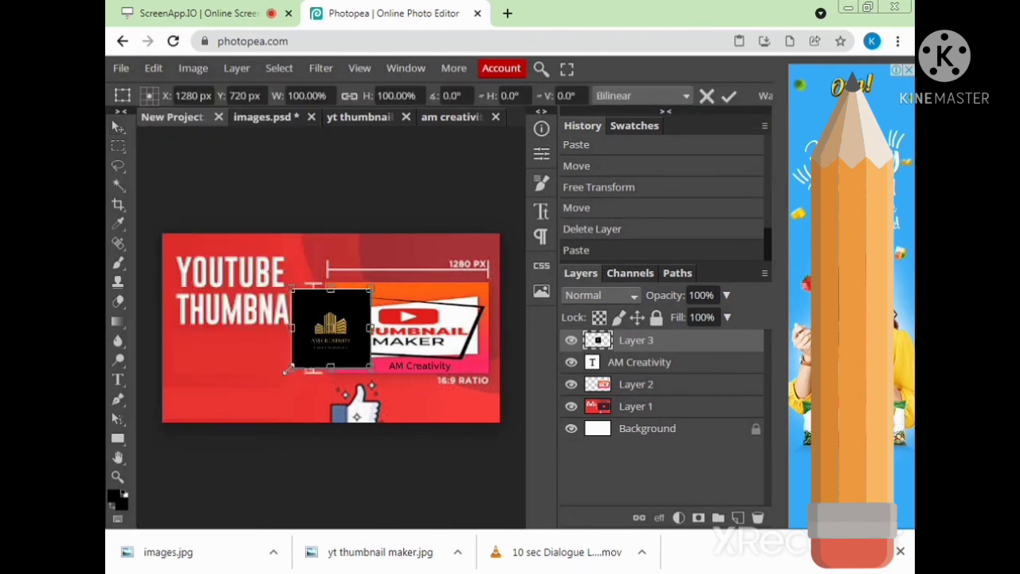
pyautogui.moveTo(292, 366); pyautogui.dragTo(230, 366)
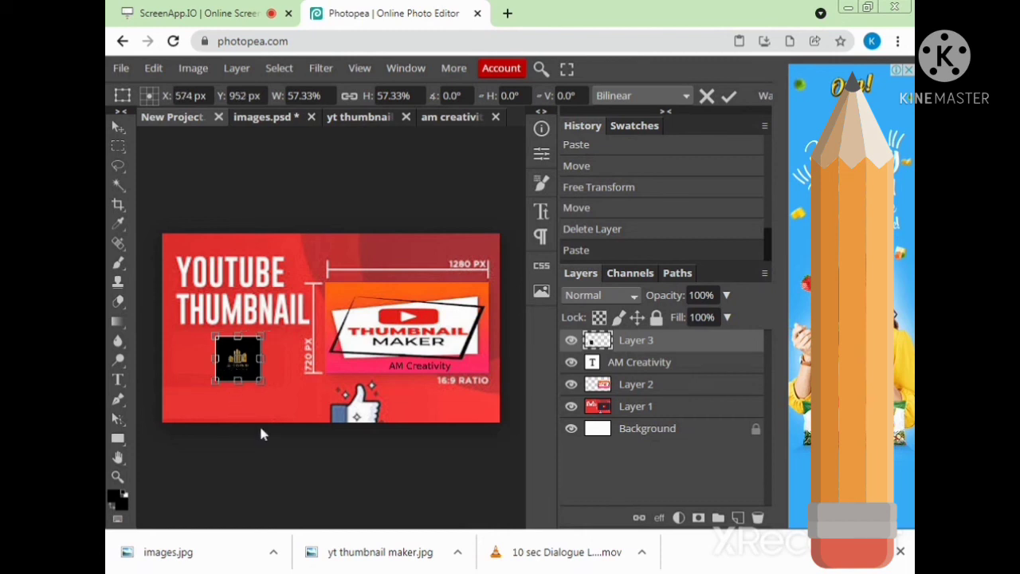
pyautogui.press('Return')
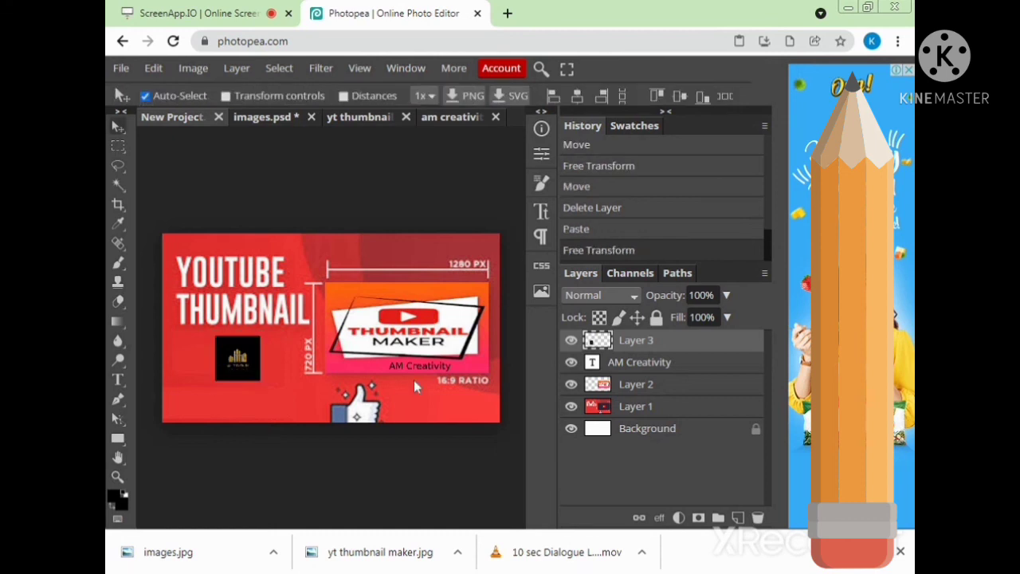
# Step: Move the "AM Creativity" text off the Thumbnail Maker picture to just above the black and gold logo
pyautogui.click(413, 369)
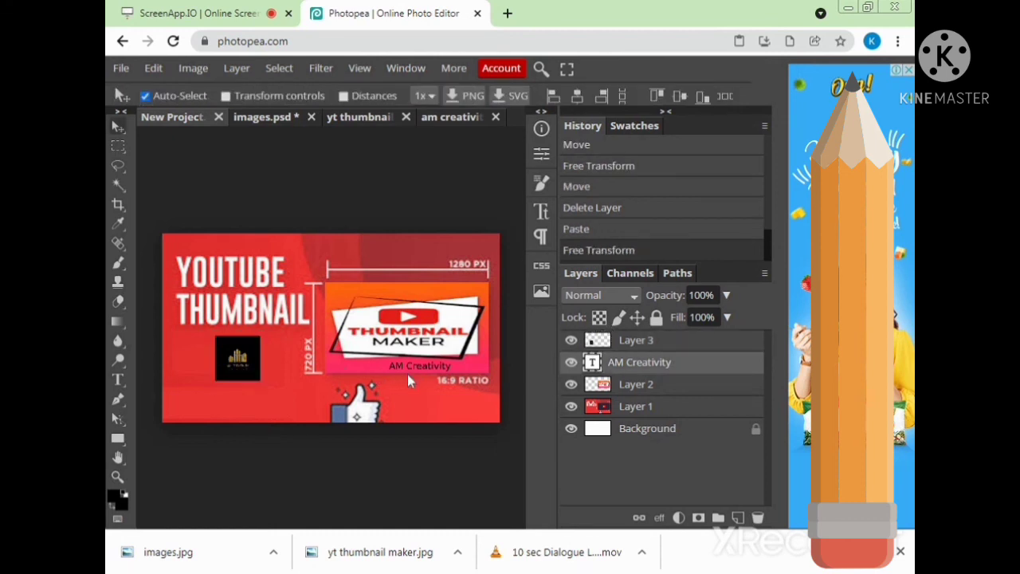
pyautogui.moveTo(237, 395); pyautogui.dragTo(217, 341)
pyautogui.click(240, 390)
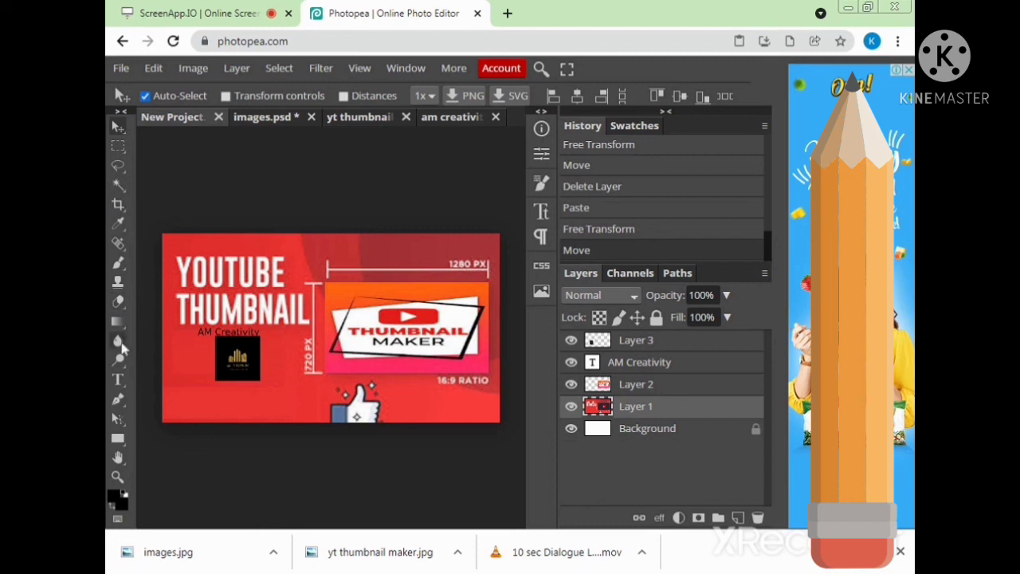
# Step: Add the text "Please subscribe" above Layer 1 in the layer stack and place it just below the logo
pyautogui.press('t')
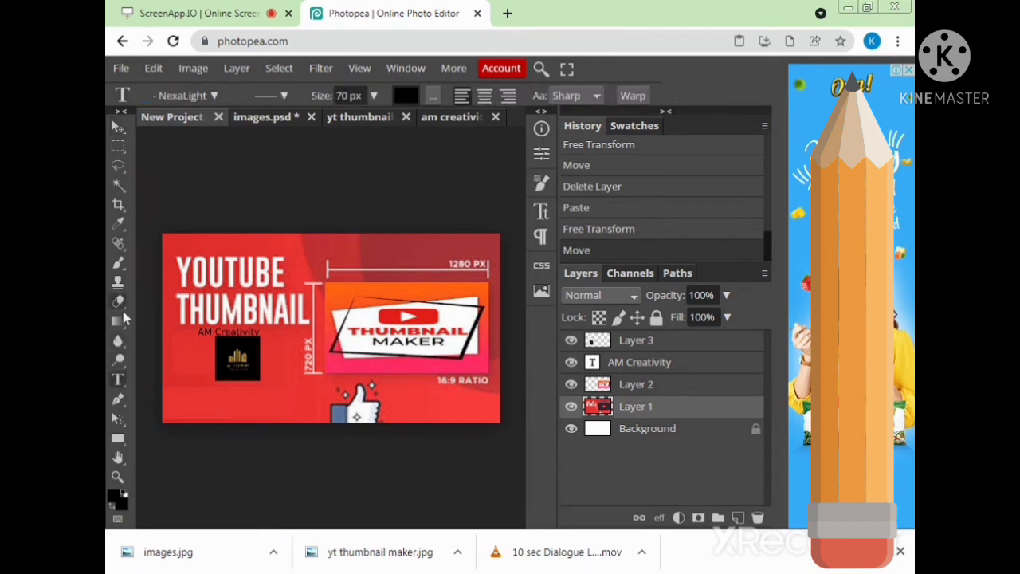
pyautogui.click(189, 392)
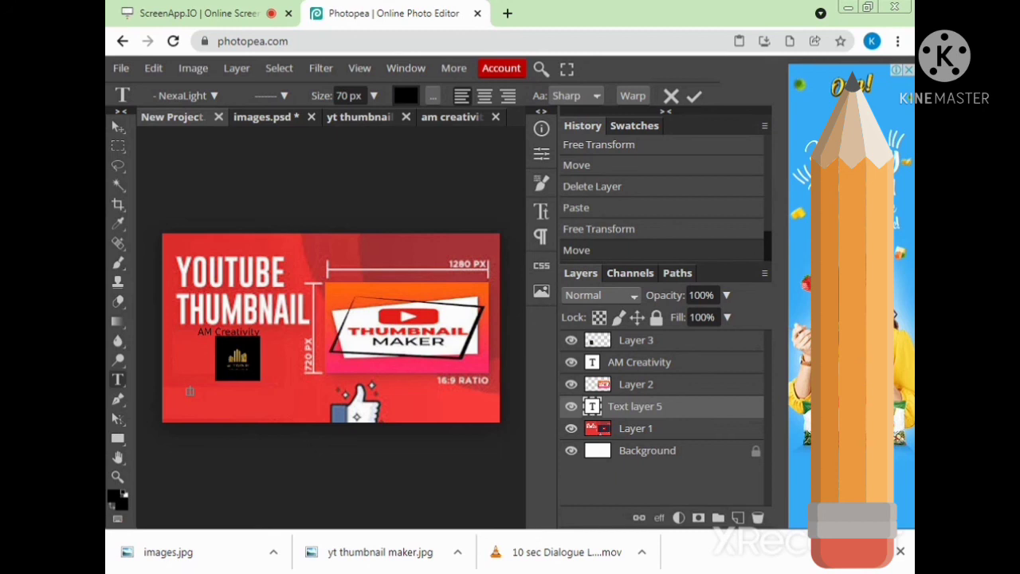
pyautogui.write('Please subsc')
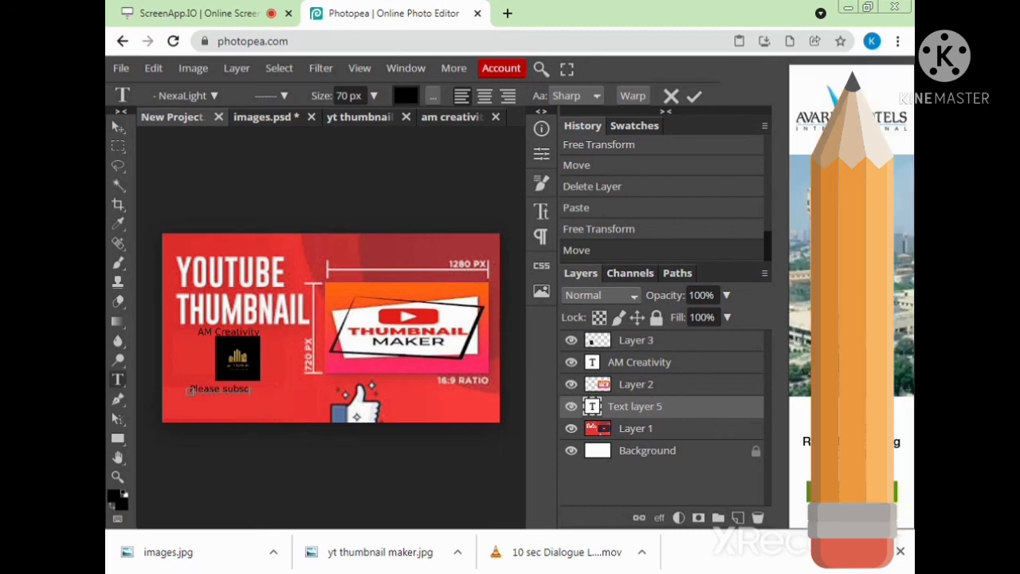
pyautogui.write('ribe')
pyautogui.click(118, 128)
pyautogui.moveTo(240, 393)
pyautogui.mouseDown()
pyautogui.moveTo(257, 407)
pyautogui.moveTo(252, 401)
pyautogui.mouseUp()
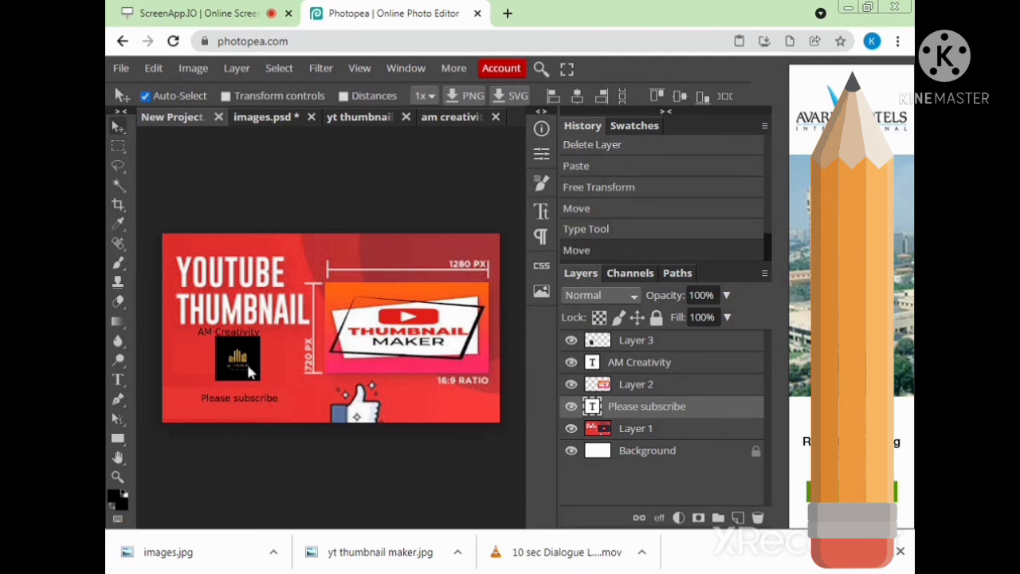
# Step: Shift the logo slightly down between the two text lines and center the "AM Creativity" text above it
pyautogui.click(633, 365)
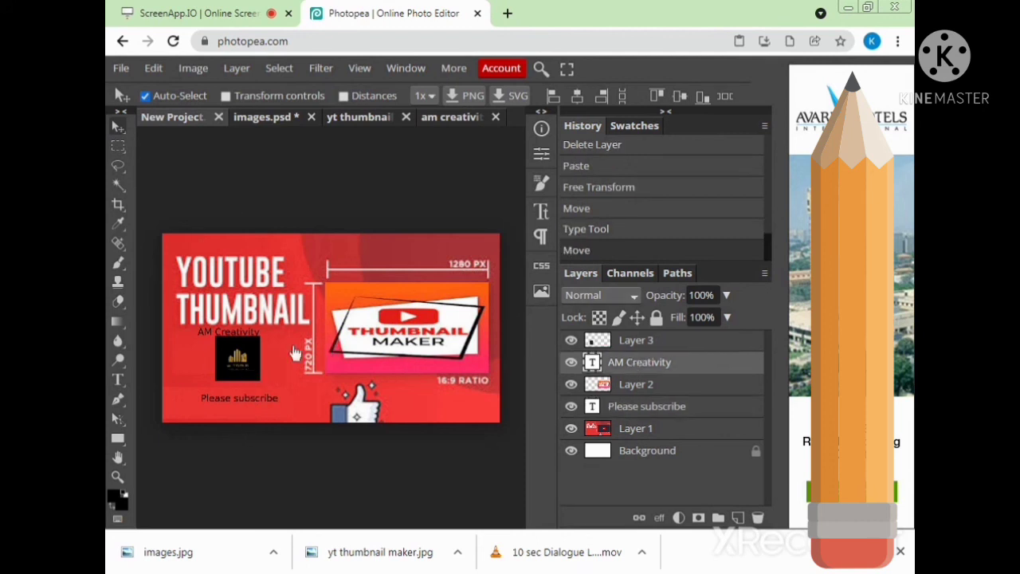
pyautogui.moveTo(254, 374); pyautogui.dragTo(248, 381)
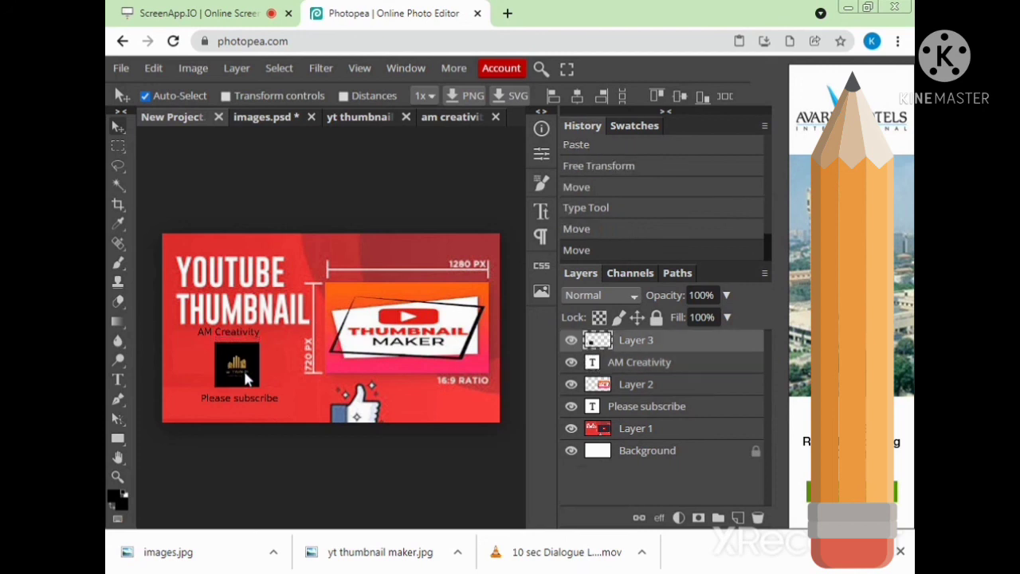
pyautogui.click(630, 367)
pyautogui.moveTo(239, 336); pyautogui.dragTo(245, 341)
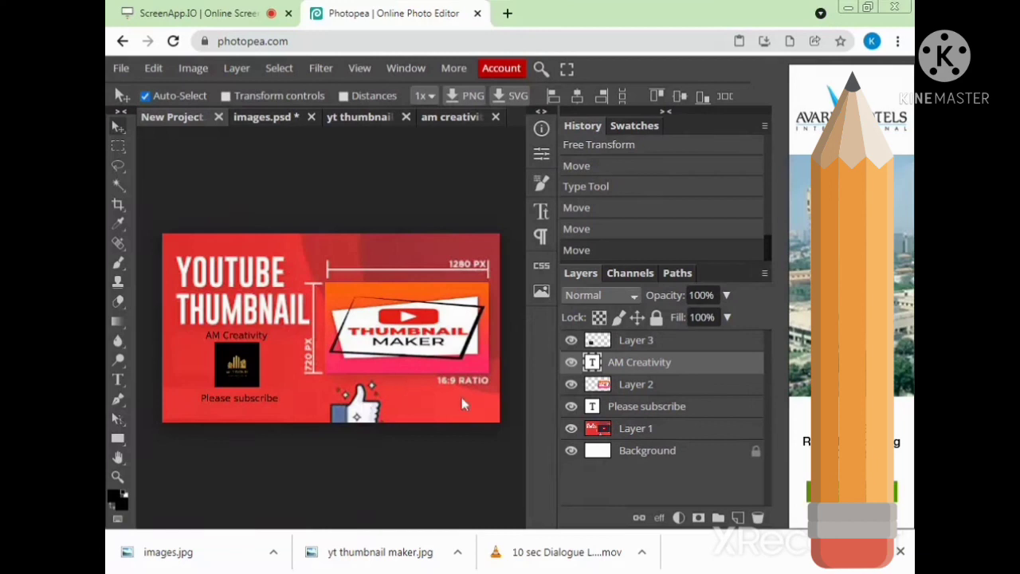
# Step: Export the finished thumbnail as a PNG named "New Project" at 2560 × 1440 px and 100% quality
pyautogui.click(120, 71)
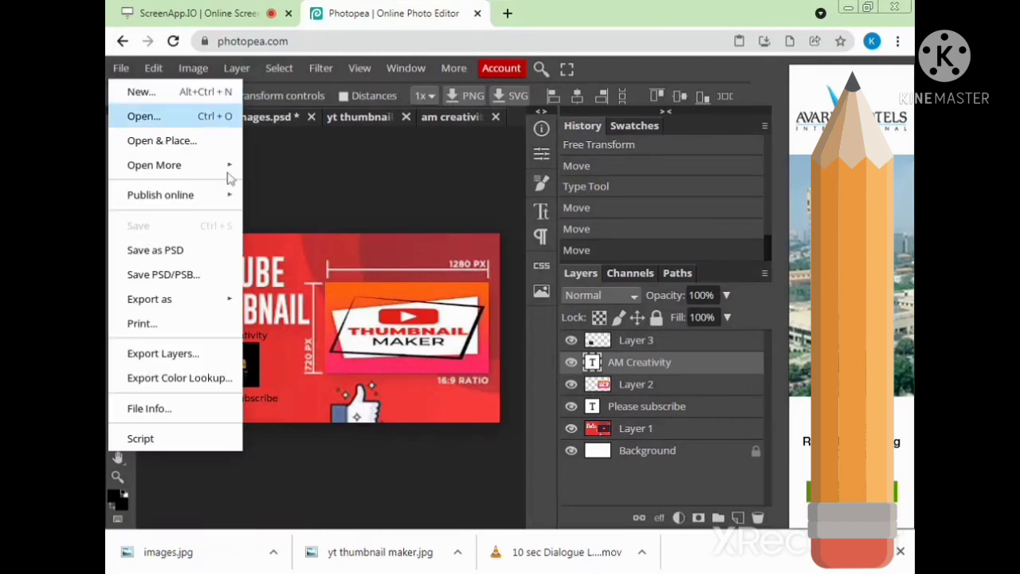
pyautogui.moveTo(177, 302)
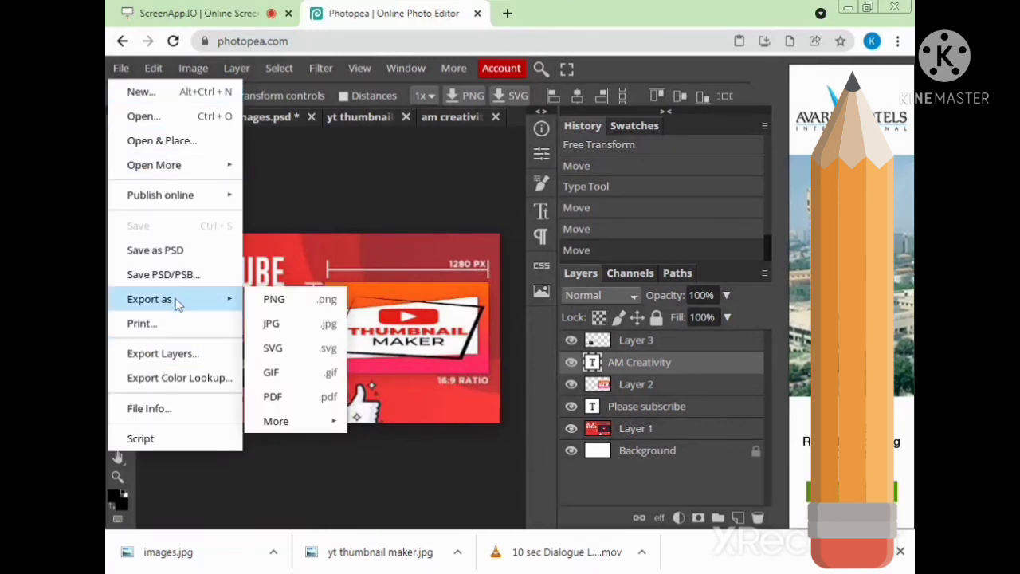
pyautogui.click(274, 299)
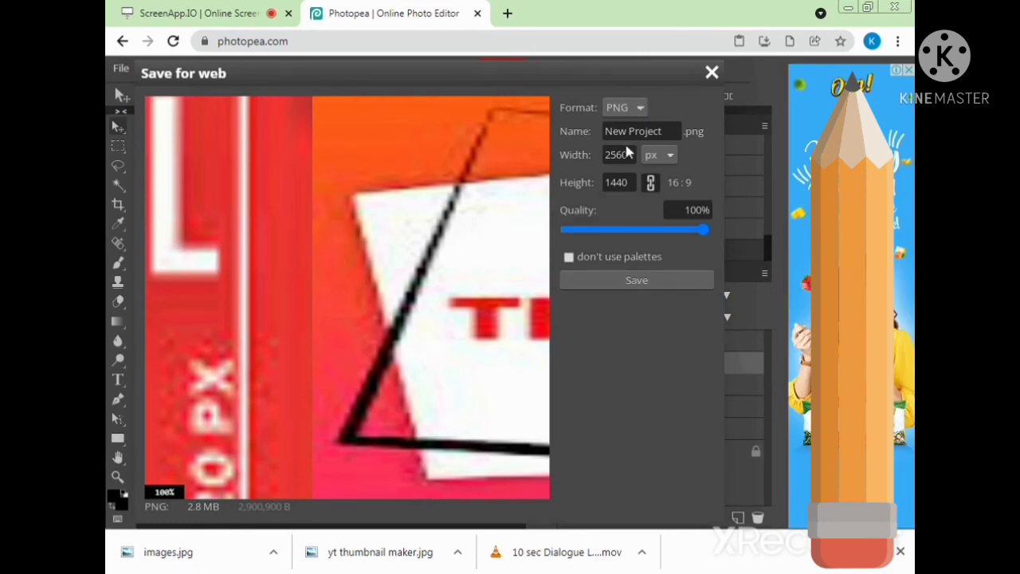
pyautogui.click(653, 284)
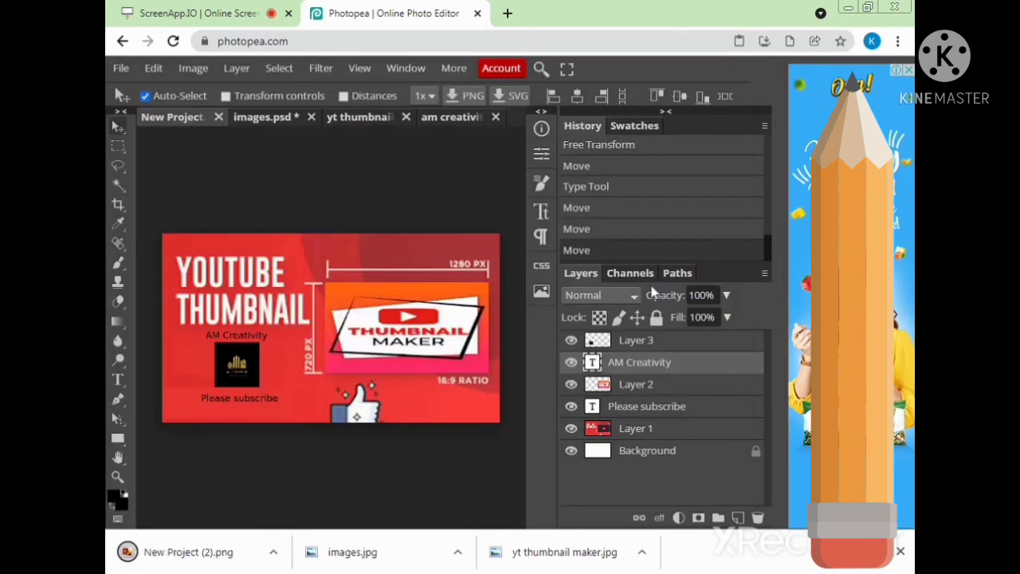